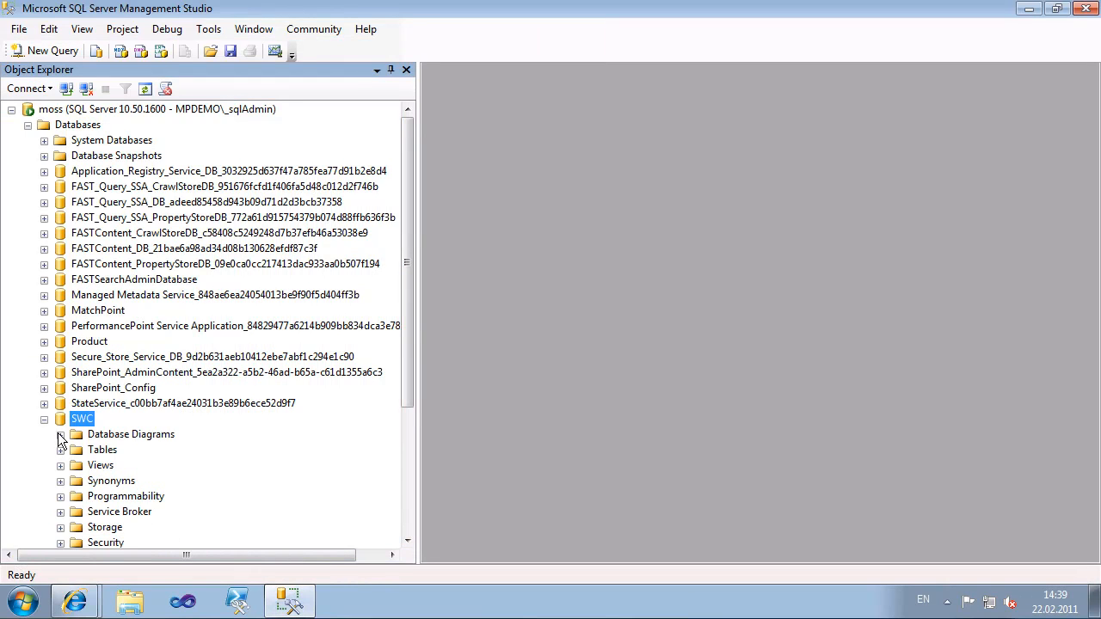
- Expand the SWC database's Database Diagrams folder and open the diagram in it
{"action": "left_click", "coordinate": [60, 434]}
{"action": "double_click", "coordinate": [123, 454]}
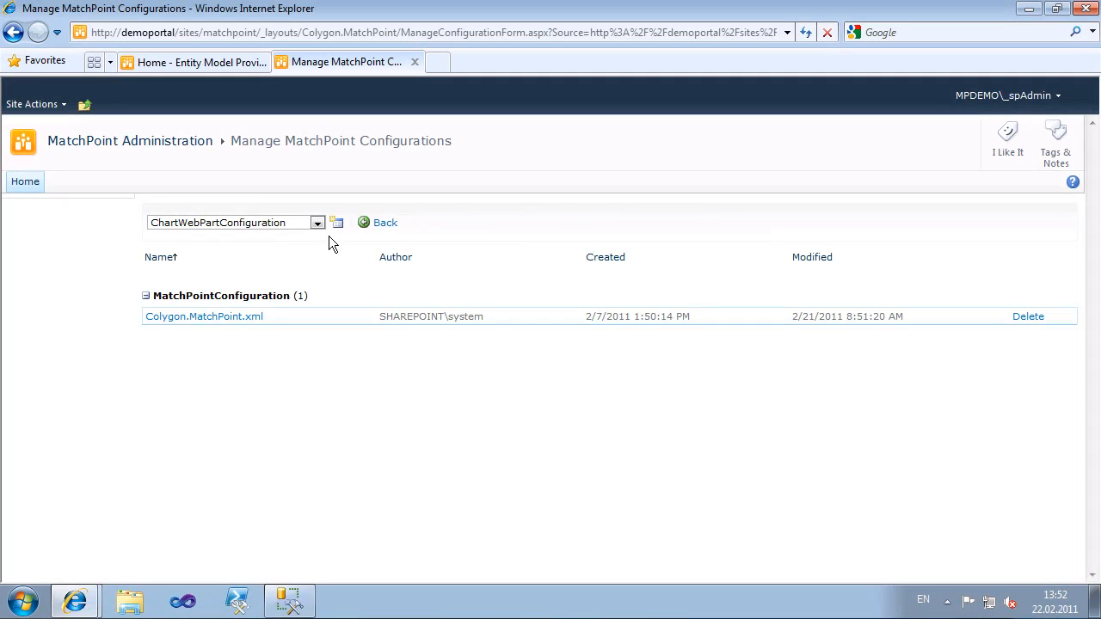
- On Internet Explorer's Manage MatchPoint Configurations page, create a new ModelConfiguration with the file name ProductManagement.xml
{"action": "left_click", "coordinate": [323, 223]}
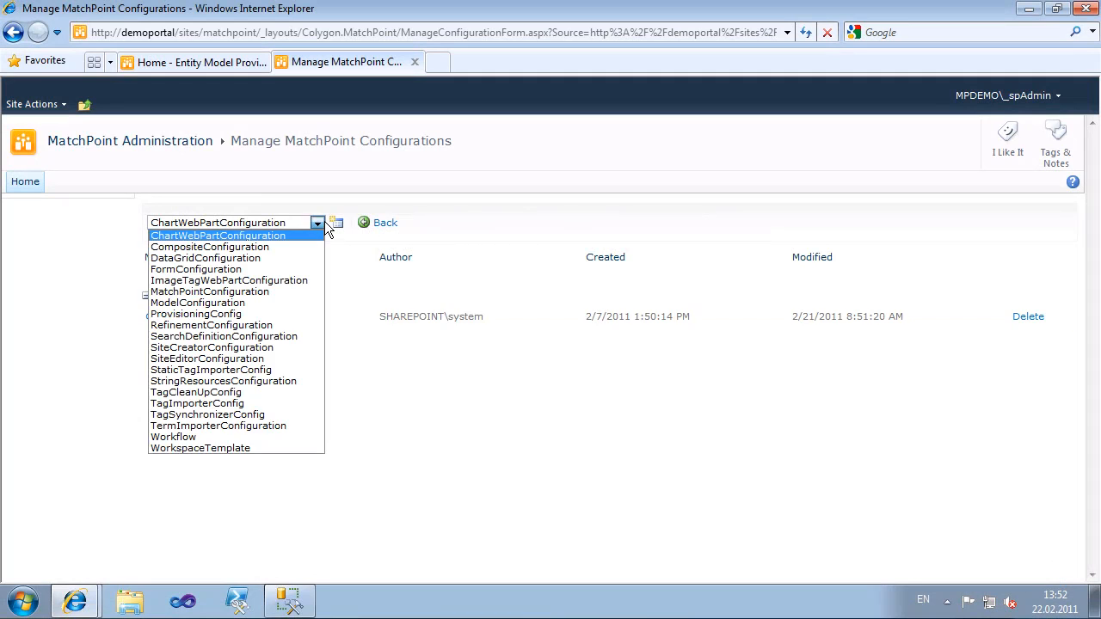
{"action": "left_click", "coordinate": [282, 306]}
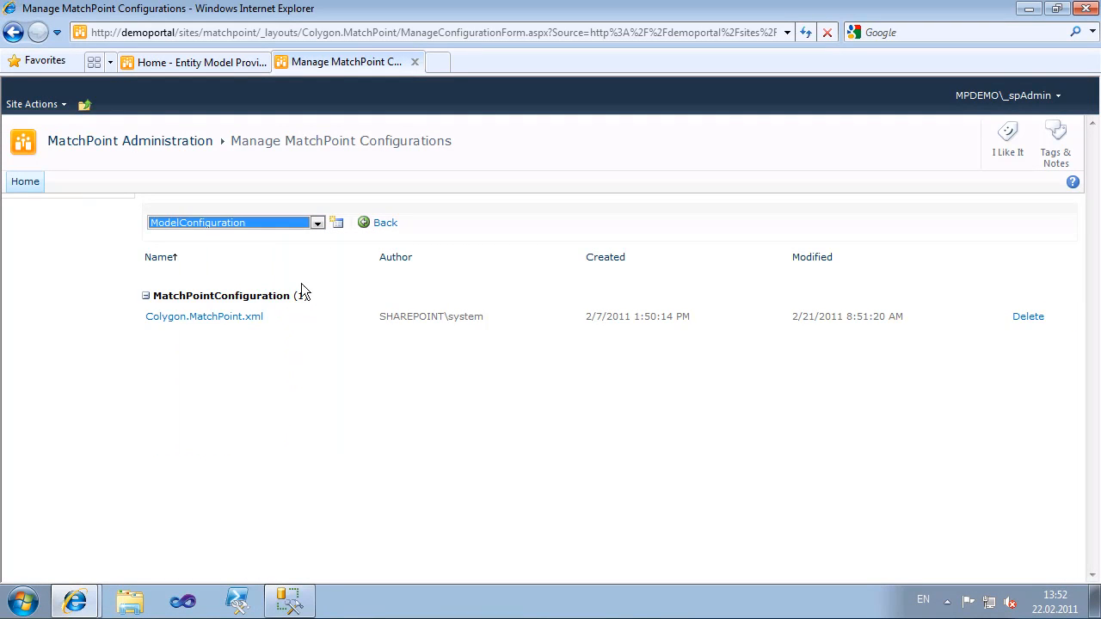
{"action": "left_click", "coordinate": [336, 223]}
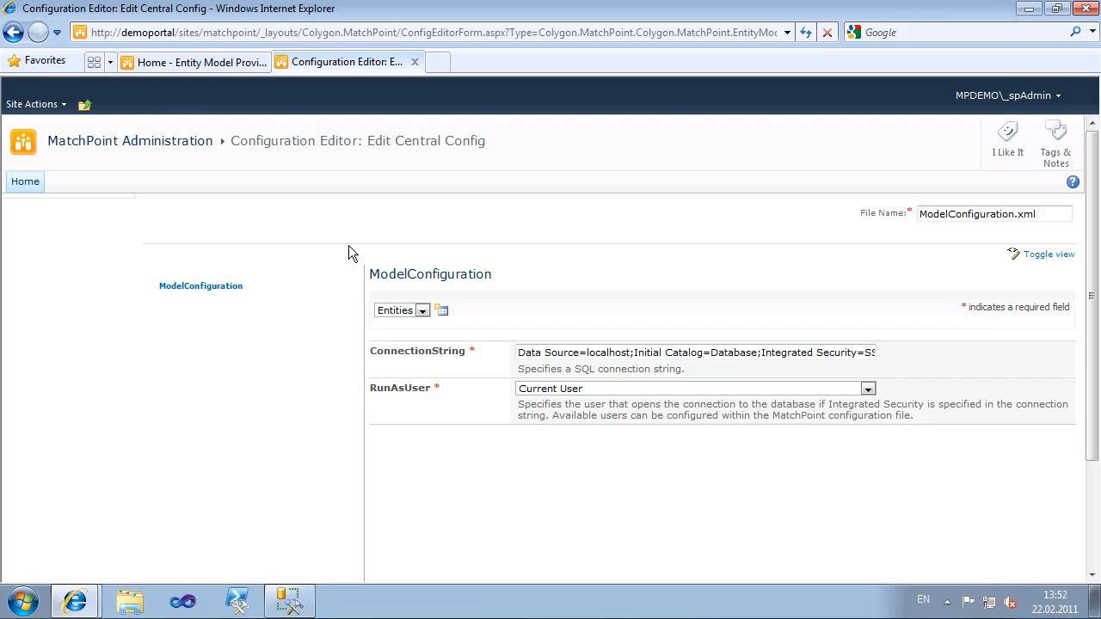
{"action": "double_click", "coordinate": [942, 214]}
{"action": "type", "text": "Product"}
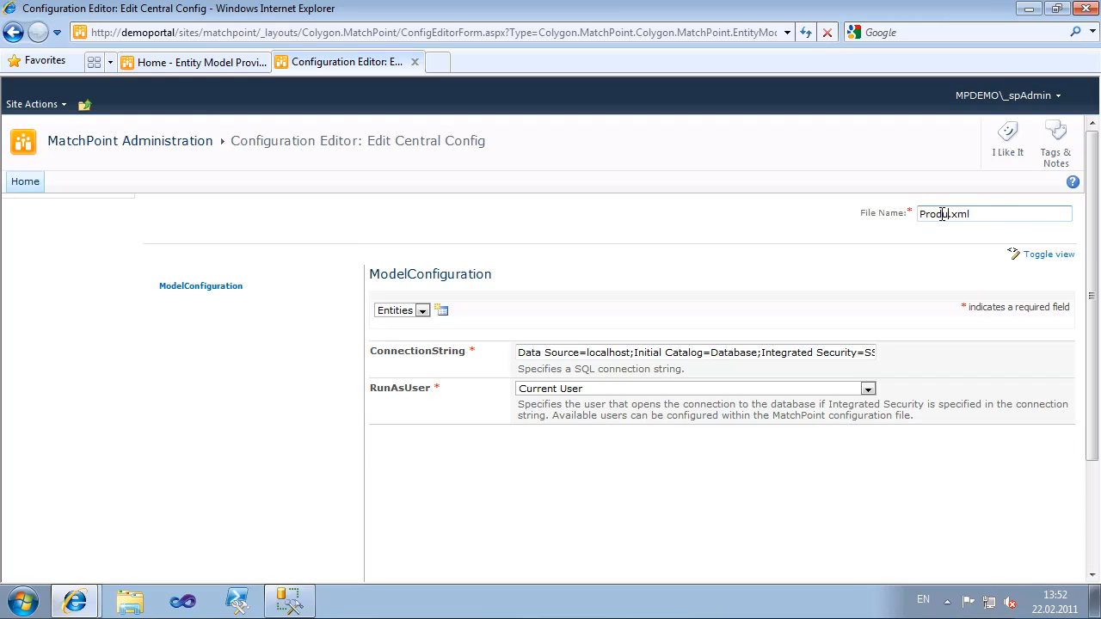
{"action": "type", "text": "Management"}
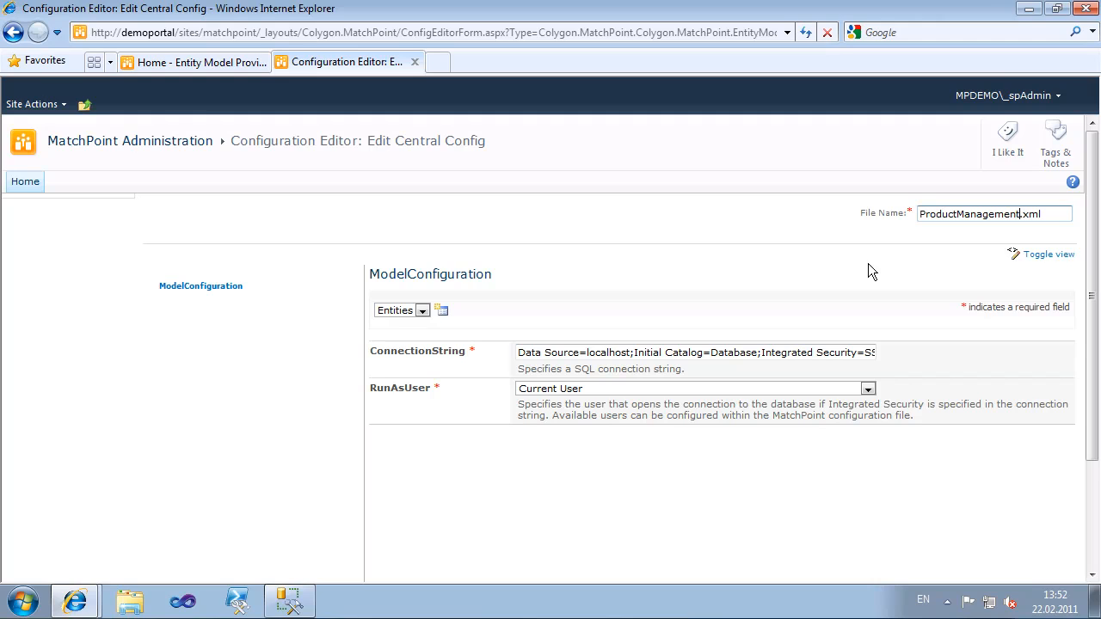
- Set the connection string's Initial Catalog to SWC and RunAsUser to System Account
{"action": "double_click", "coordinate": [744, 353]}
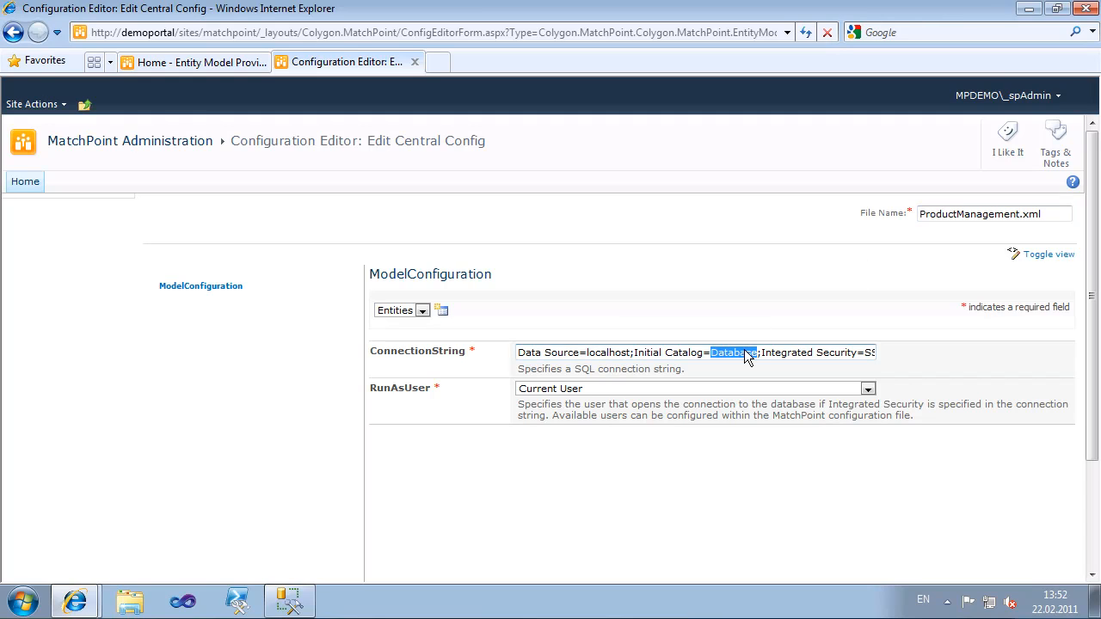
{"action": "type", "text": "SWC"}
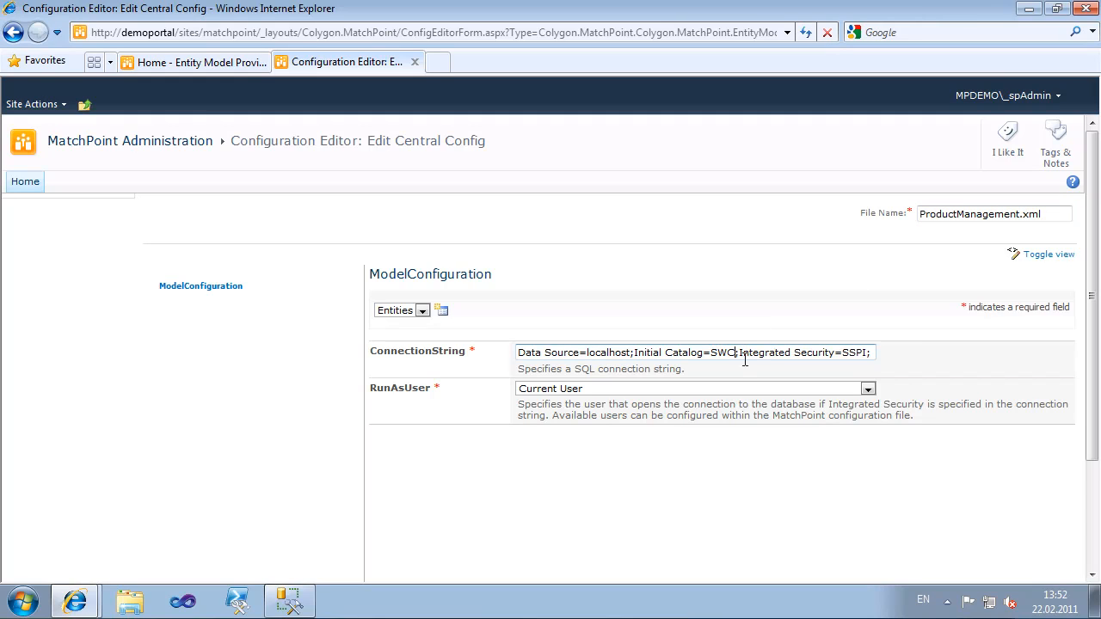
{"action": "left_click", "coordinate": [734, 388]}
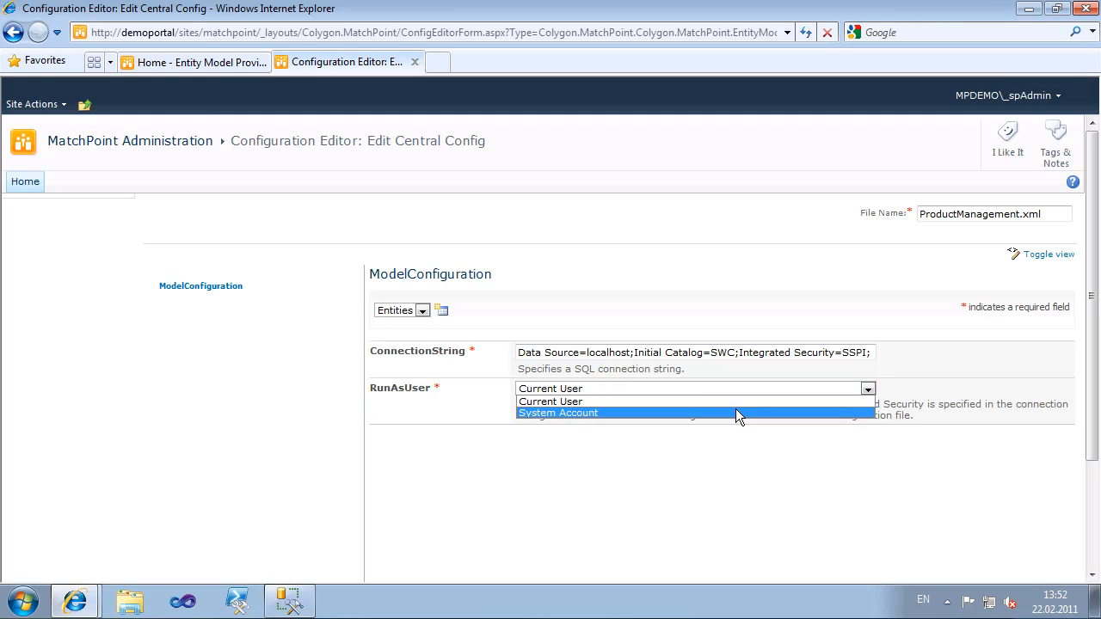
{"action": "left_click", "coordinate": [736, 411]}
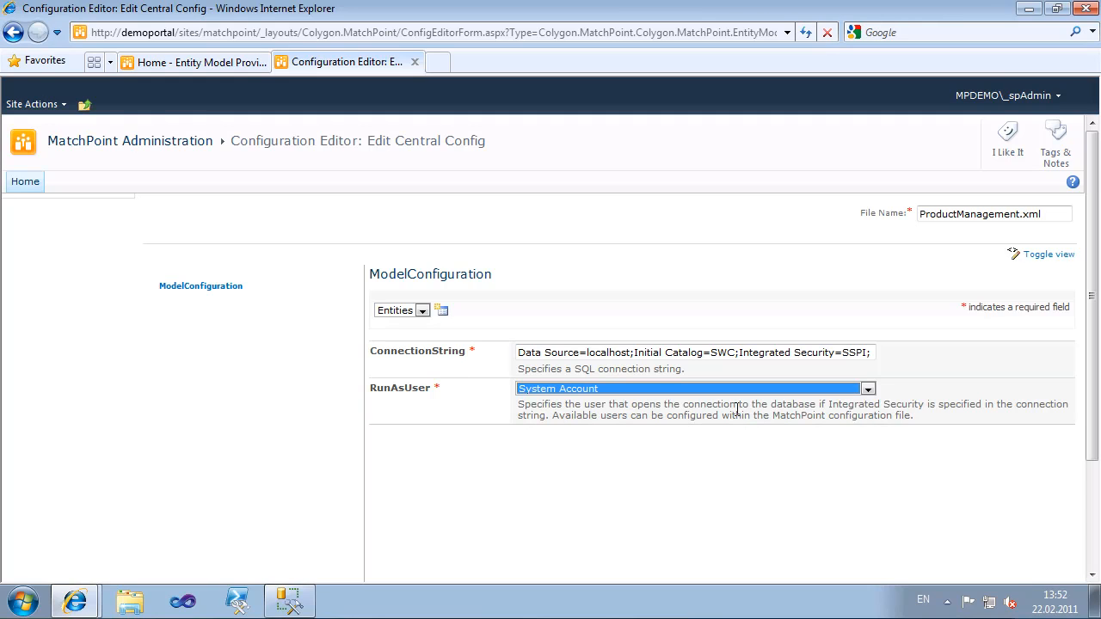
- Add the Entities collection and create an entity in it with table name Manufacturer and primary key column Id
{"action": "left_click", "coordinate": [443, 310]}
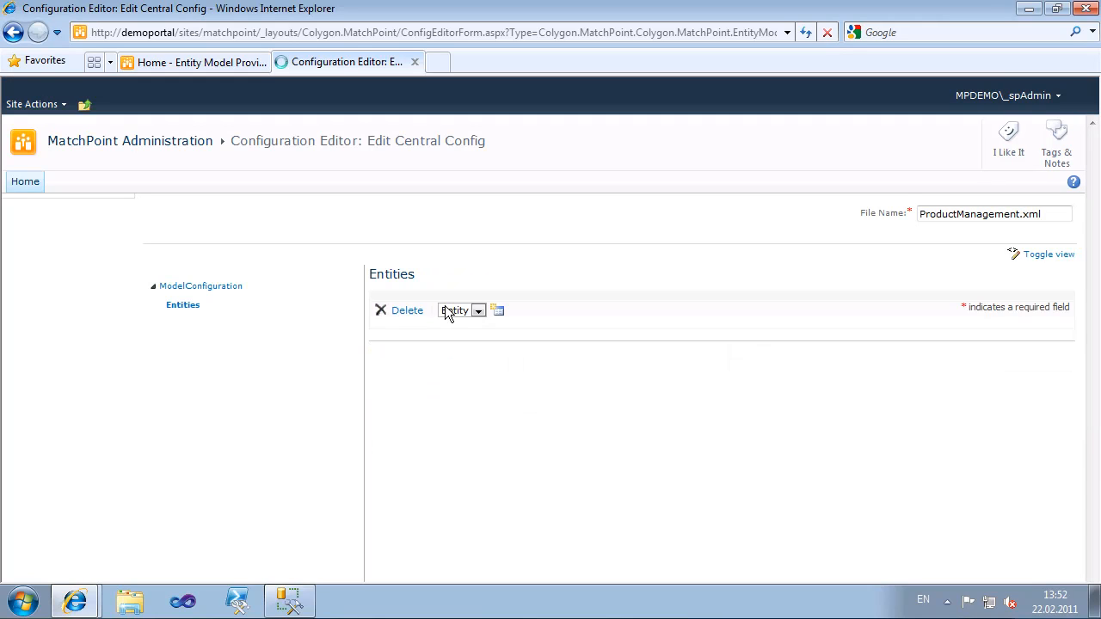
{"action": "left_click", "coordinate": [496, 310]}
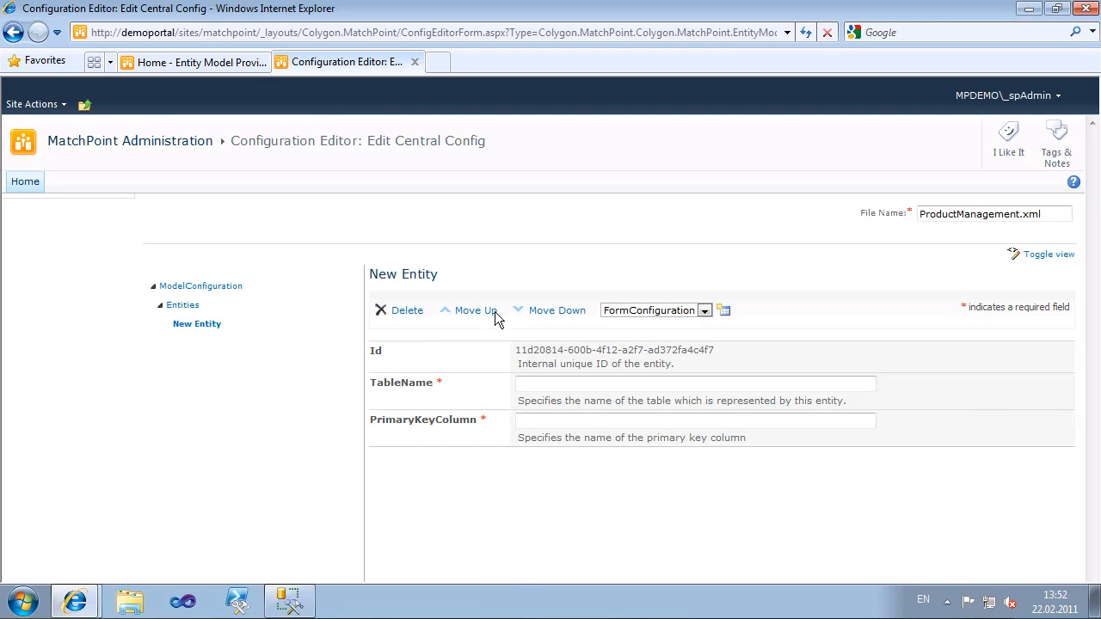
{"action": "left_click", "coordinate": [537, 384]}
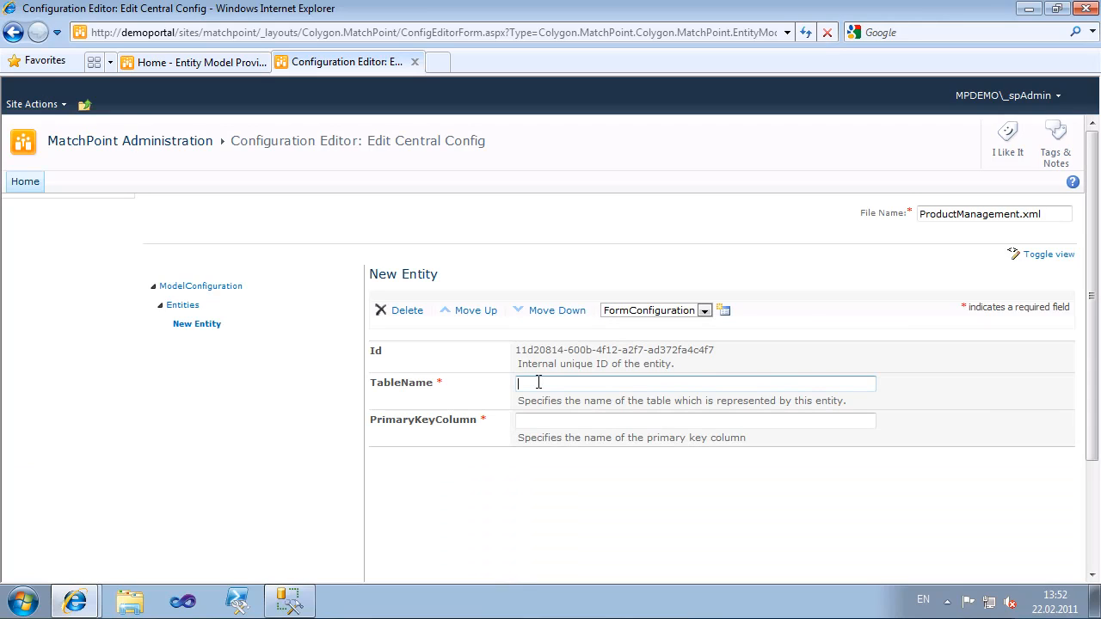
{"action": "type", "text": "Manufacturer"}
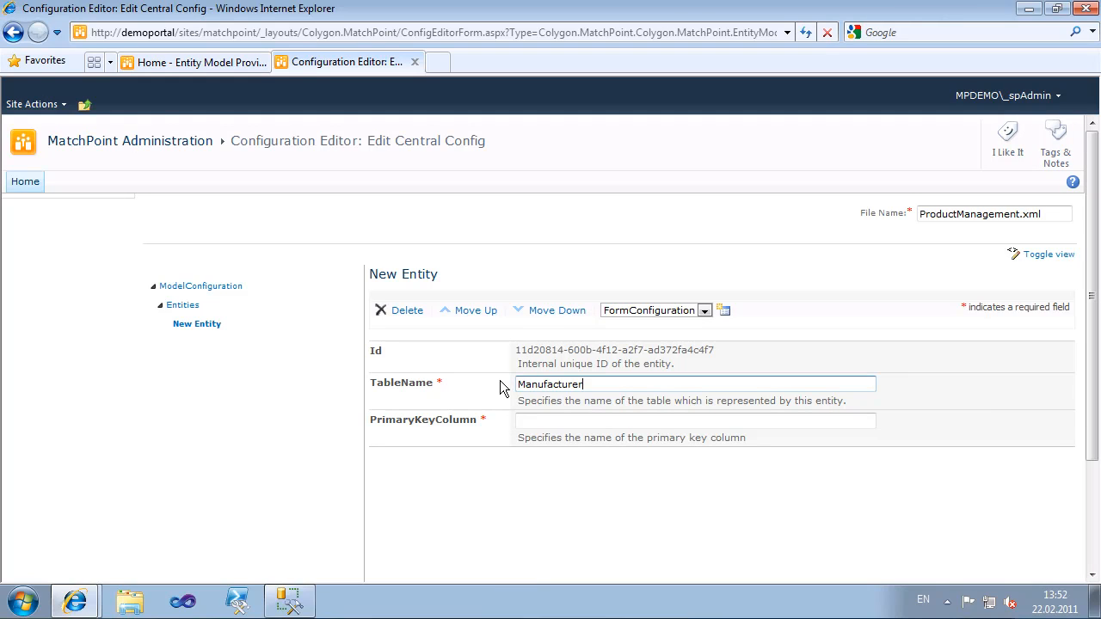
{"action": "key", "text": "Tab"}
{"action": "type", "text": "Id"}
- Add a second entity under Entities with table name Product and primary key column ProductId
{"action": "left_click", "coordinate": [183, 306]}
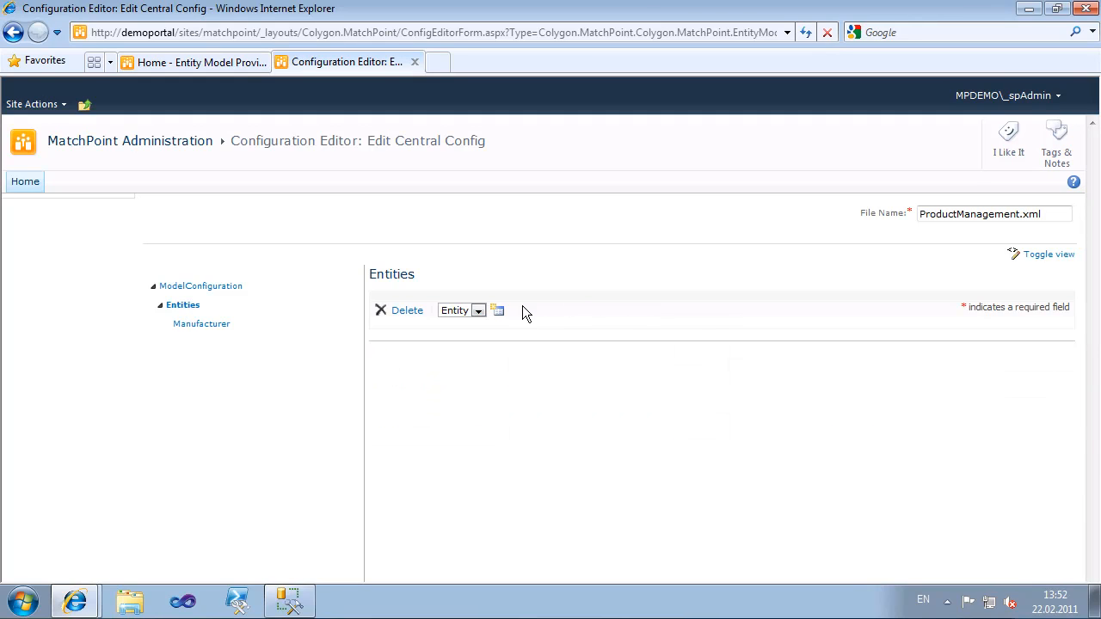
{"action": "left_click", "coordinate": [498, 312]}
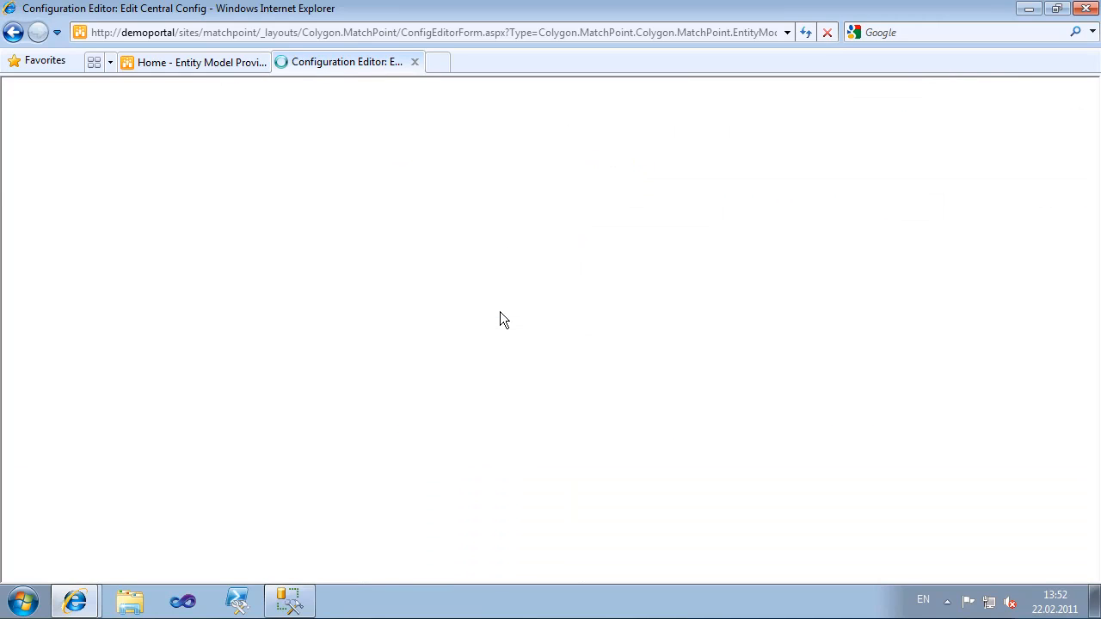
{"action": "left_click", "coordinate": [525, 384]}
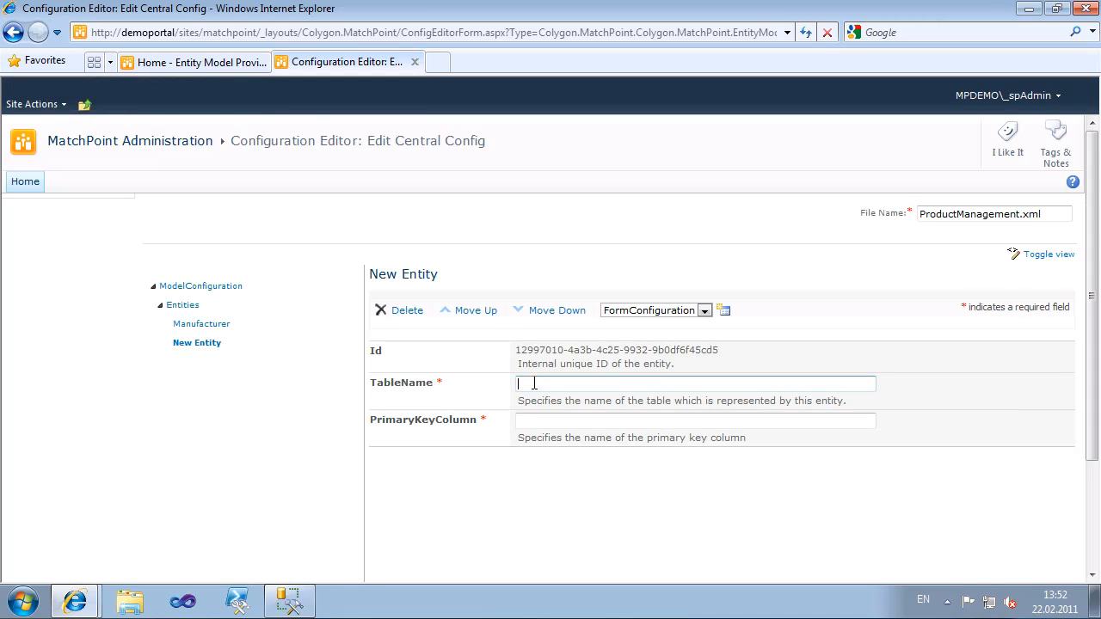
{"action": "type", "text": "Product"}
{"action": "key", "text": "Tab"}
{"action": "type", "text": "ProductId"}
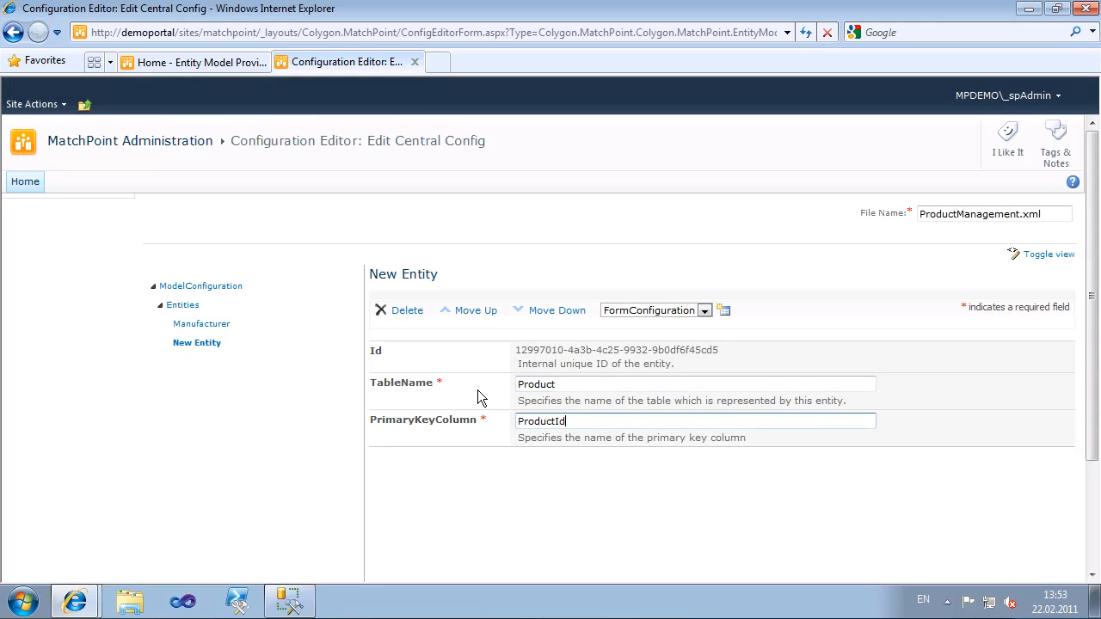
- Add a Relations collection to the Product entity and create a ManyToOneRelation in it
{"action": "left_click", "coordinate": [611, 311]}
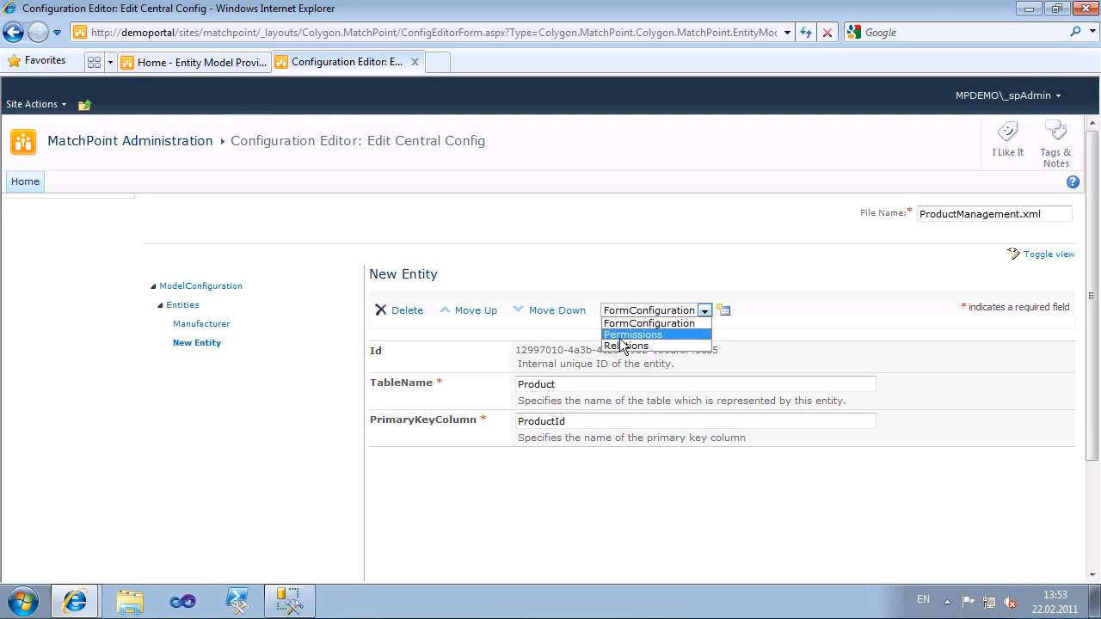
{"action": "left_click", "coordinate": [632, 345]}
{"action": "left_click", "coordinate": [723, 310]}
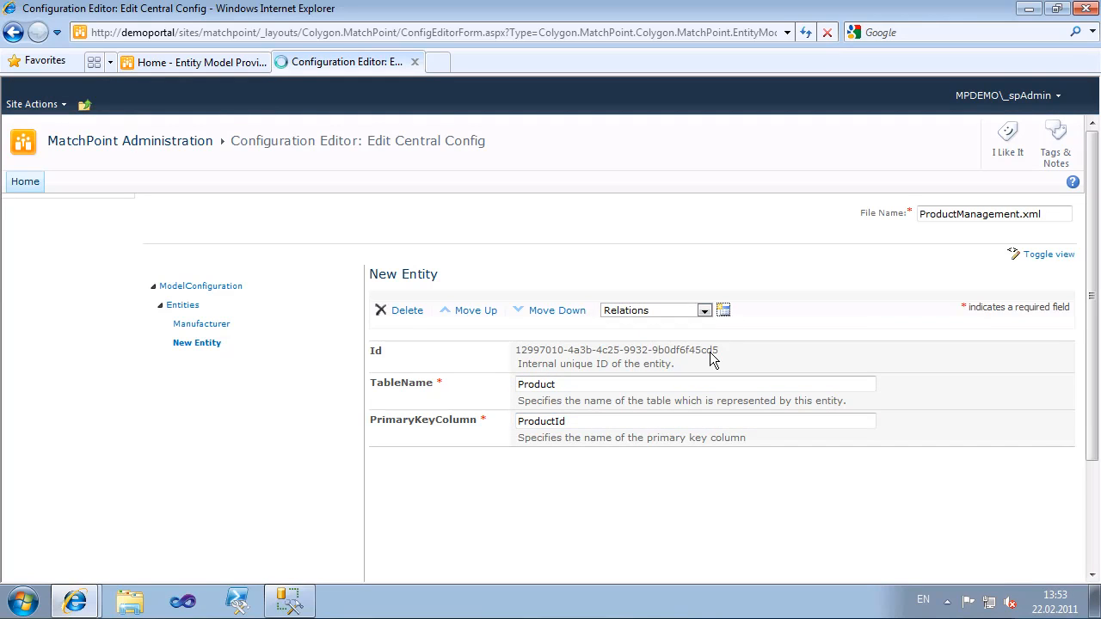
{"action": "left_click", "coordinate": [554, 310]}
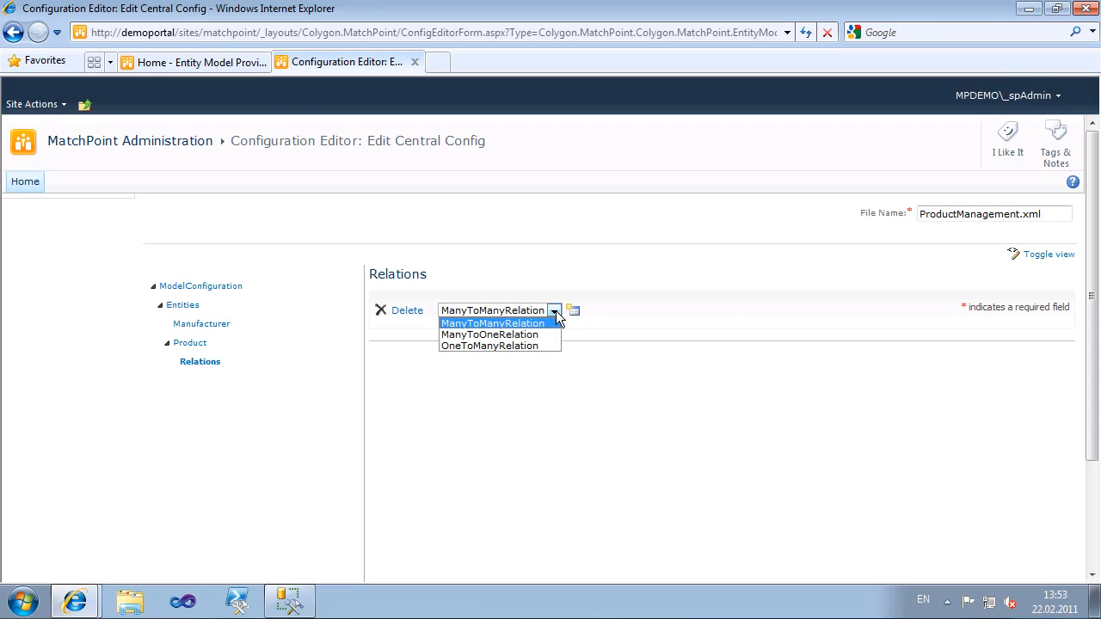
{"action": "left_click", "coordinate": [553, 335]}
{"action": "left_click", "coordinate": [575, 312]}
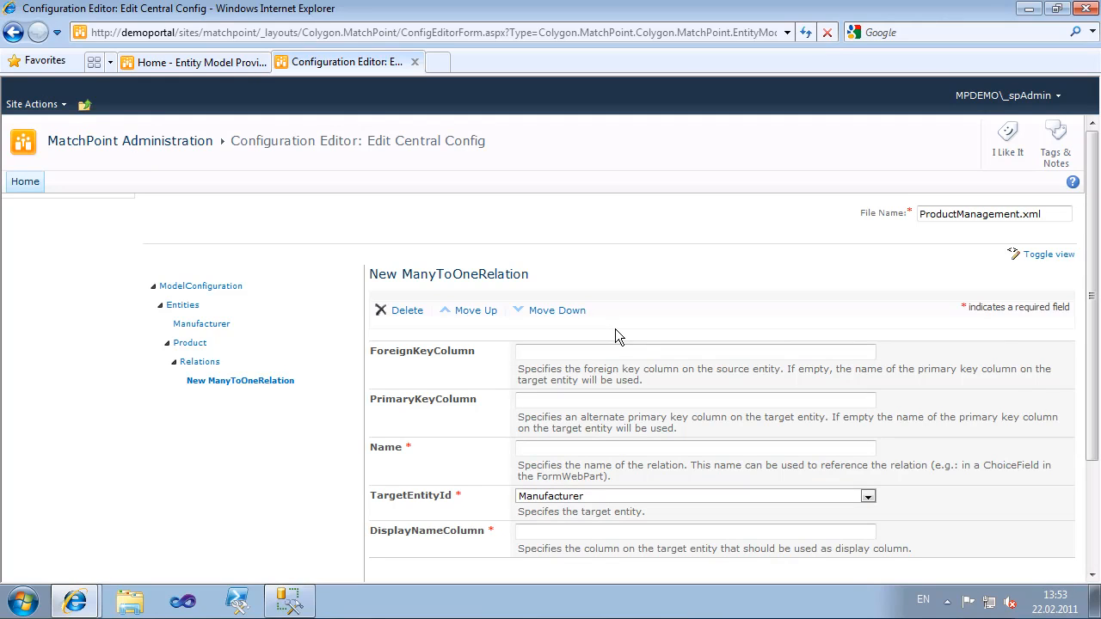
- Give the relation foreign key column ManufacturerId, primary key column Id, name Manufacturer and display name column Name, keeping Manufacturer as target entity
{"action": "left_click", "coordinate": [599, 352]}
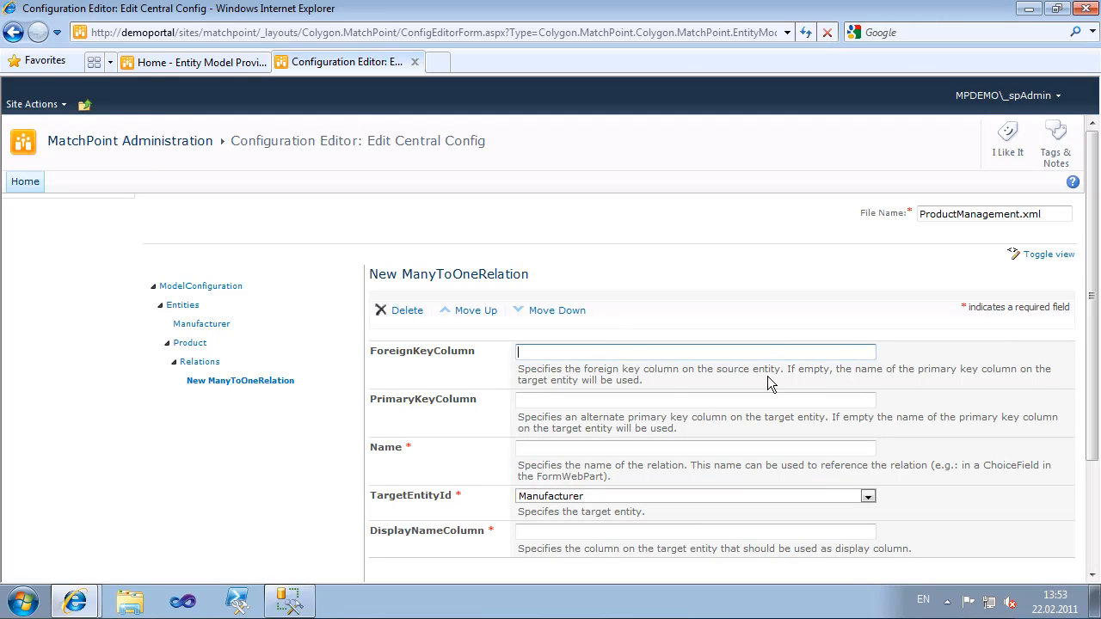
{"action": "type", "text": "ManufacturerId"}
{"action": "key", "text": "Tab"}
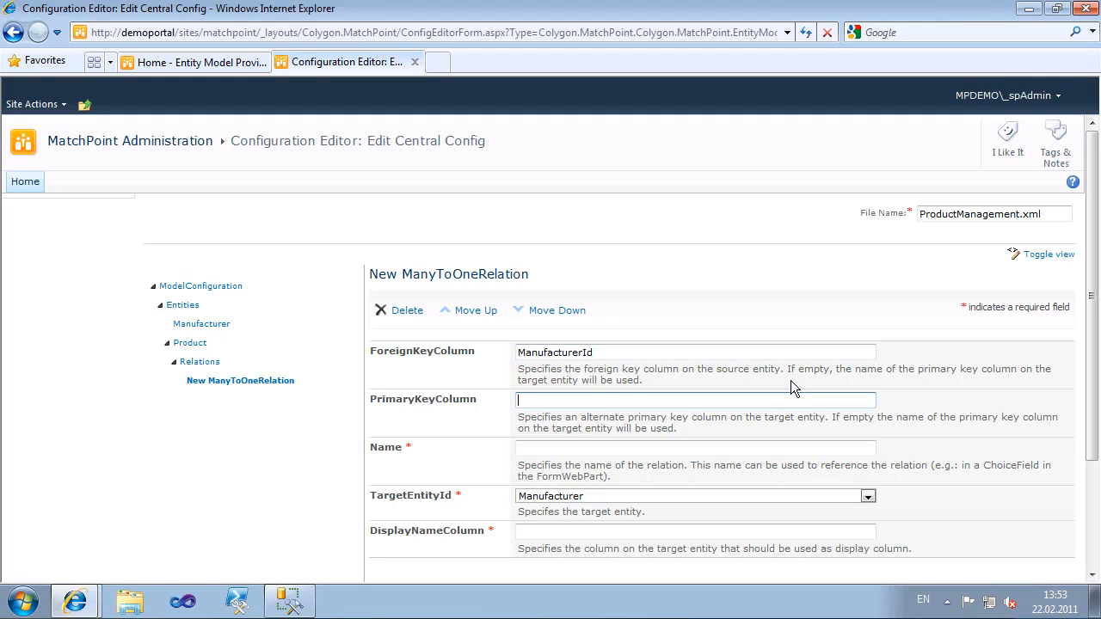
{"action": "type", "text": "Id"}
{"action": "key", "text": "Tab"}
{"action": "type", "text": "Ma"}
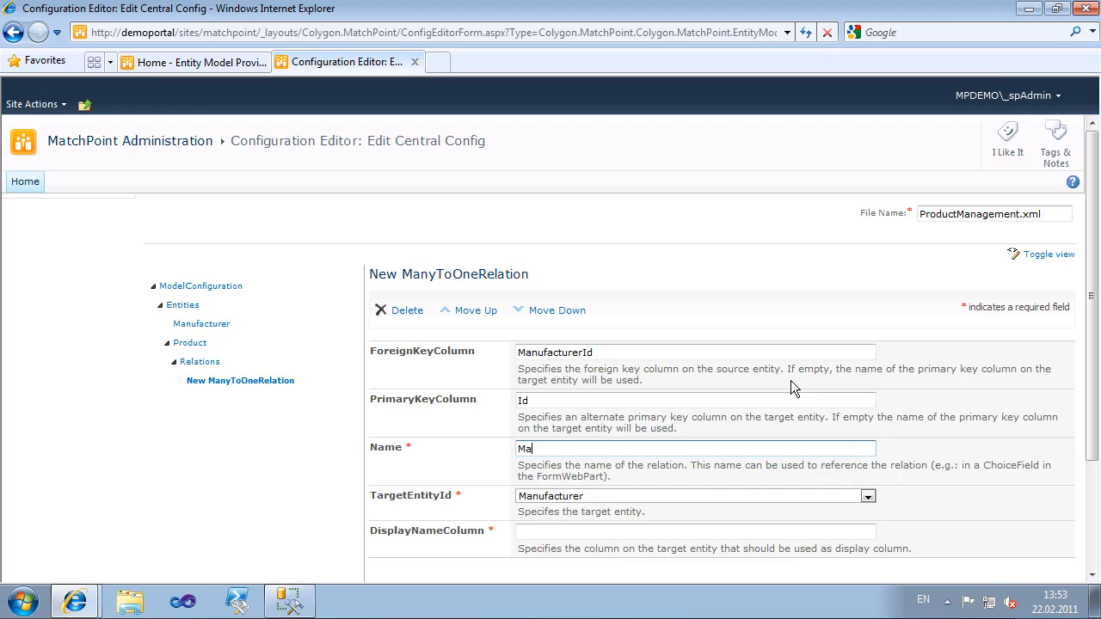
{"action": "type", "text": "nufacturer"}
{"action": "key", "text": "Tab"}
{"action": "key", "text": "Tab"}
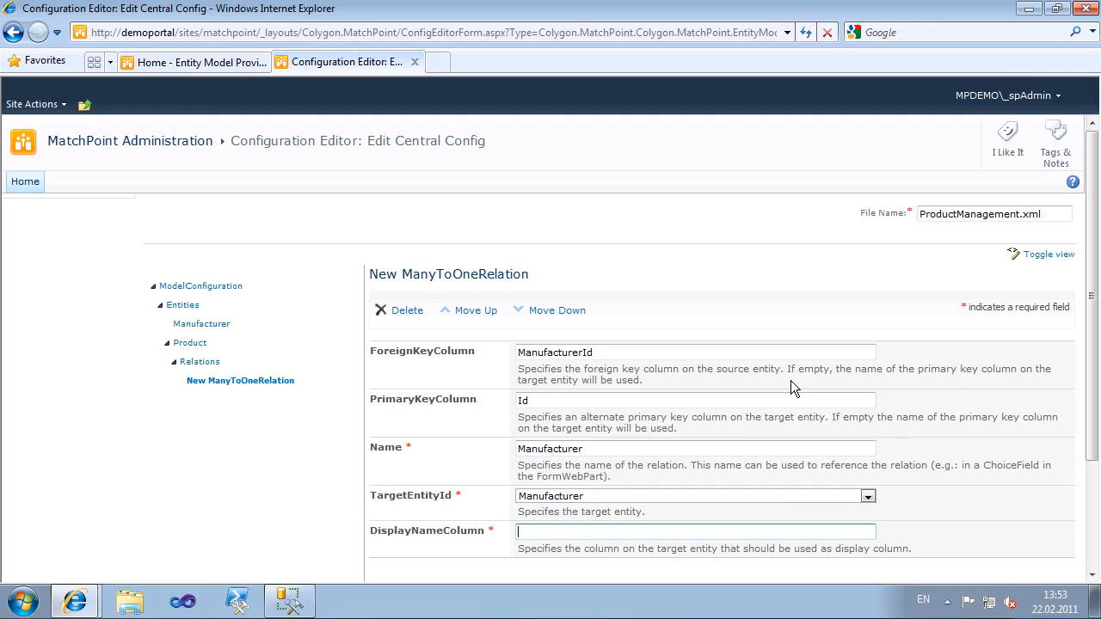
{"action": "type", "text": "Name"}
{"action": "left_click", "coordinate": [196, 344]}
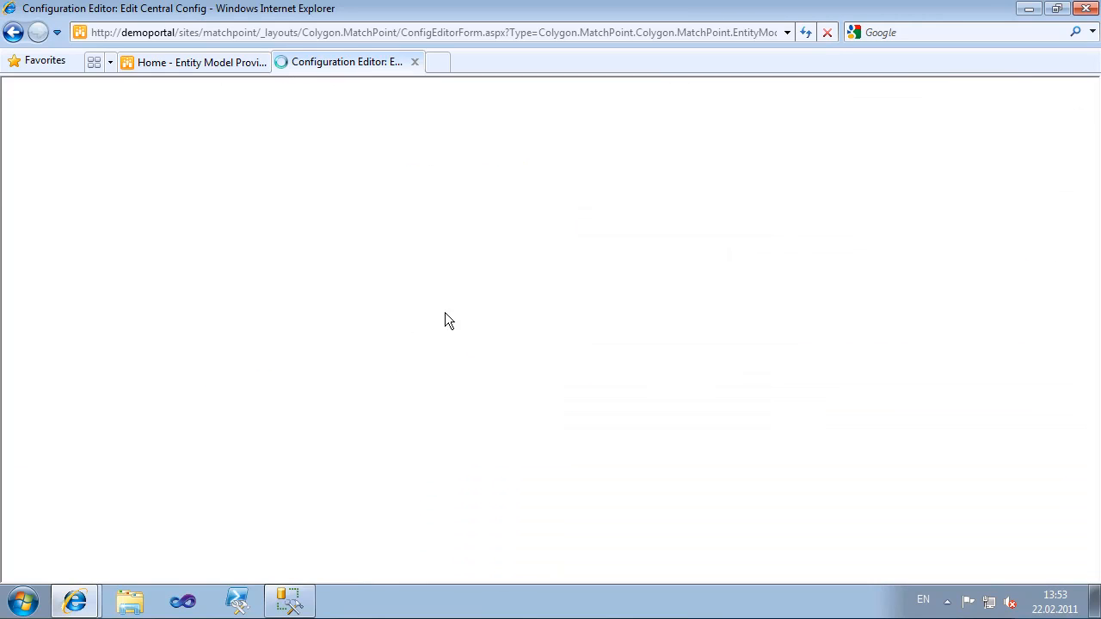
{"action": "left_click", "coordinate": [725, 310]}
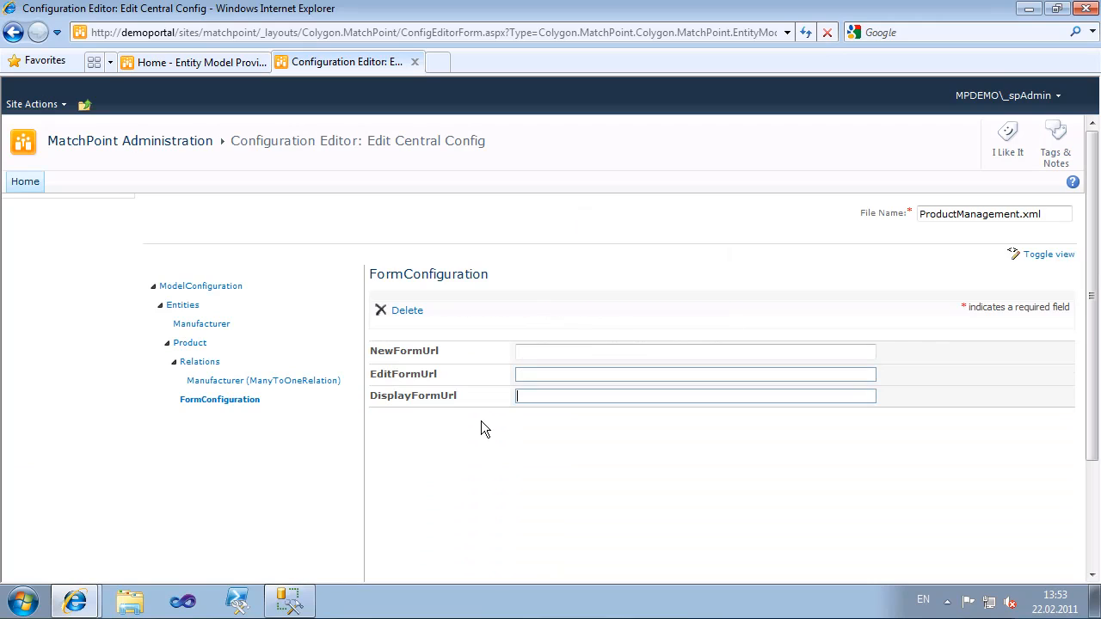
{"action": "type", "text": "http://demoportal/pages/pro"}
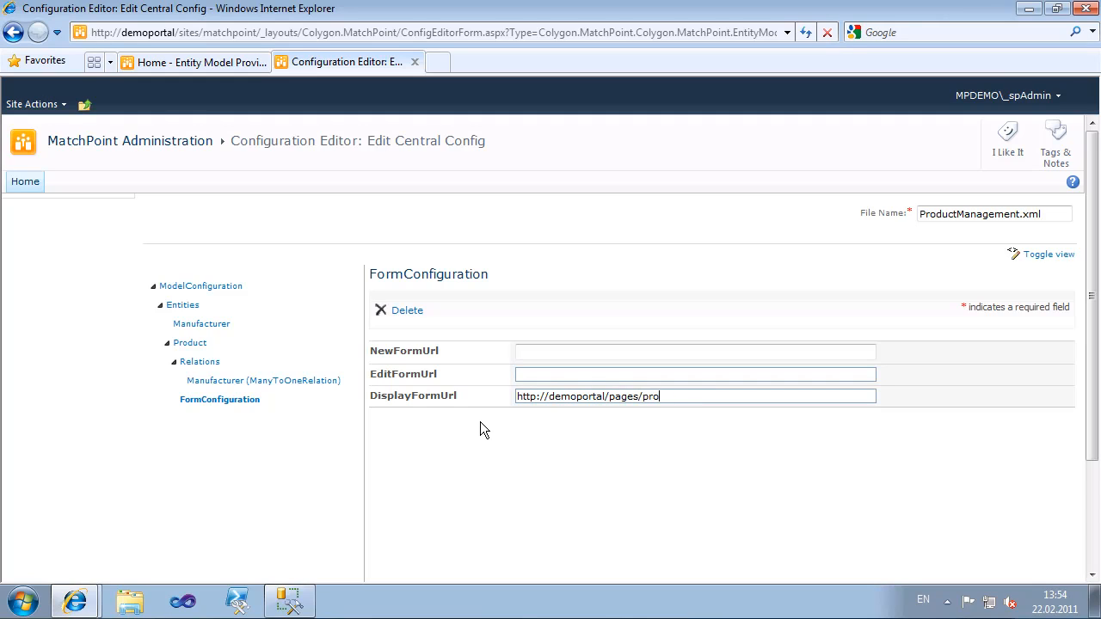
{"action": "type", "text": "duct information.aspx?ProductId"}
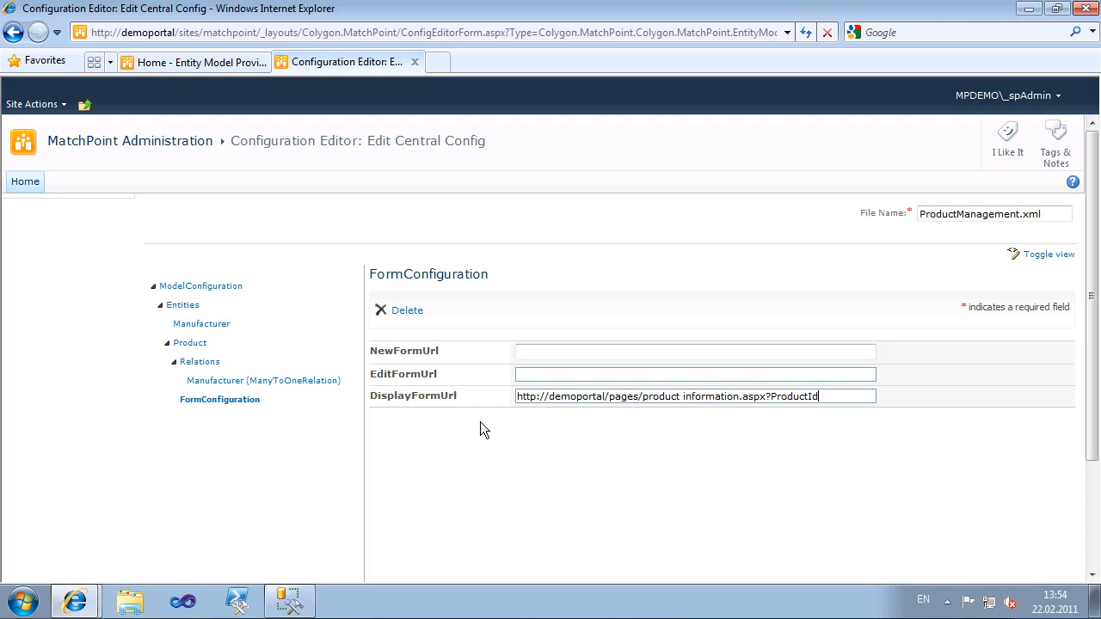
{"action": "type", "text": "={}DataItem.Pr"}
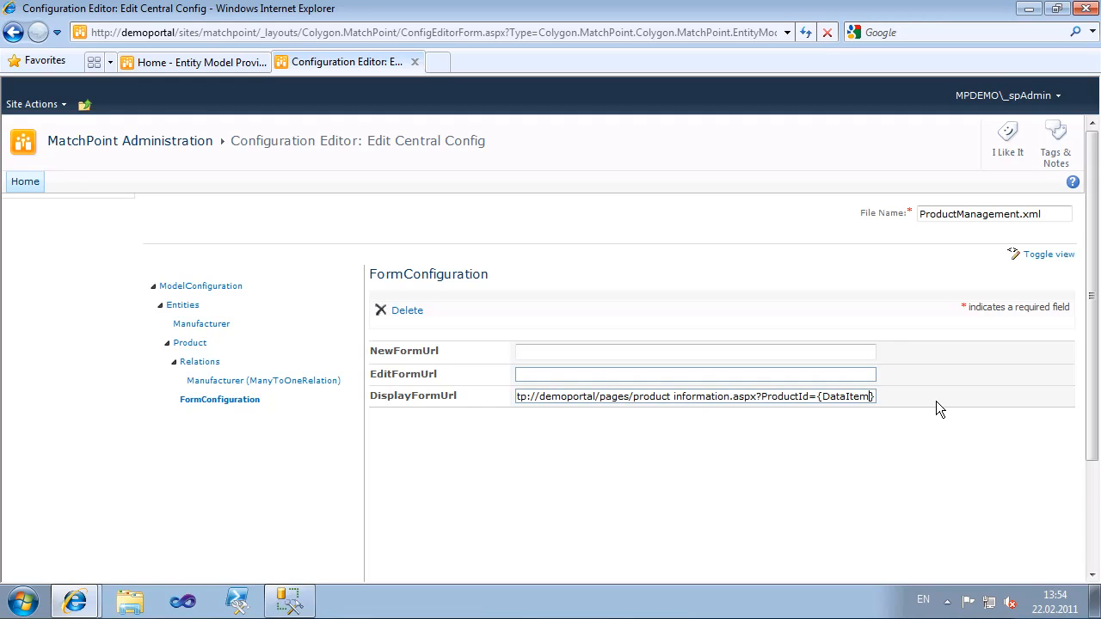
{"action": "type", "text": "oductId"}
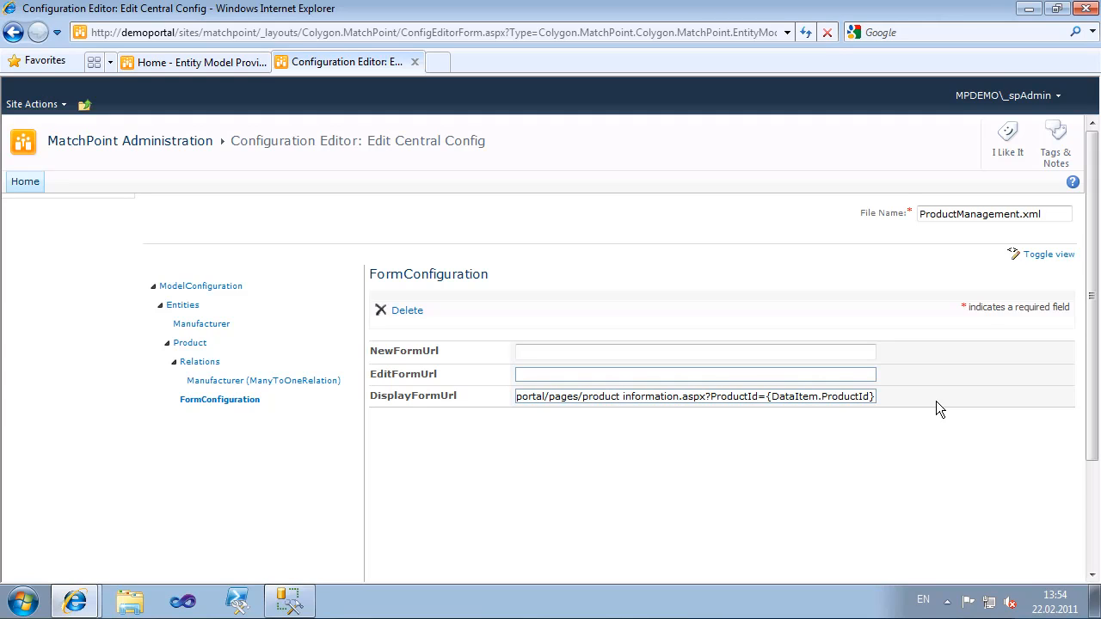
{"action": "scroll", "coordinate": [936, 401], "scroll_direction": "down", "scroll_amount": 3}
{"action": "left_click", "coordinate": [857, 563]}
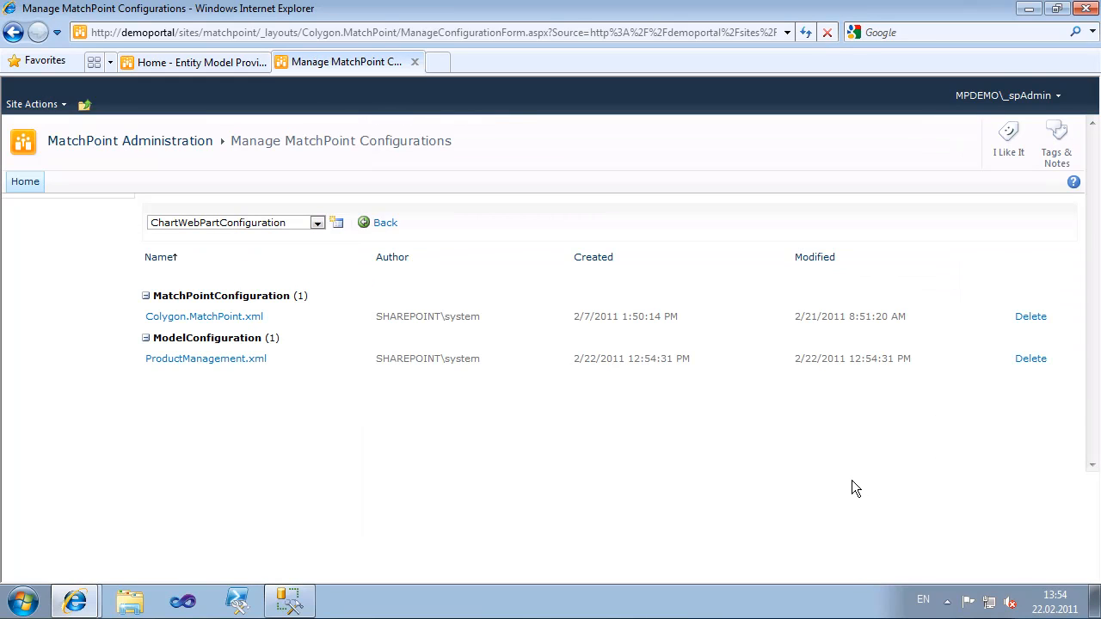
- Open the expression evaluator and enter the expression Models.ProductManagement.Product.Rows
{"action": "key", "text": "ctrl+shift+e"}
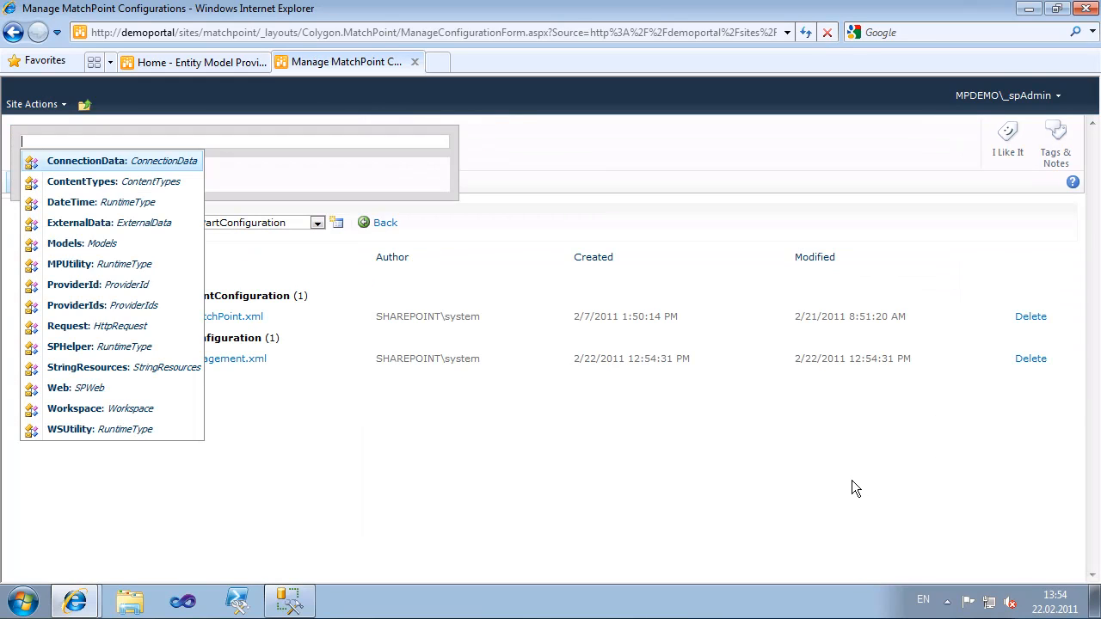
{"action": "type", "text": "Models.Pr"}
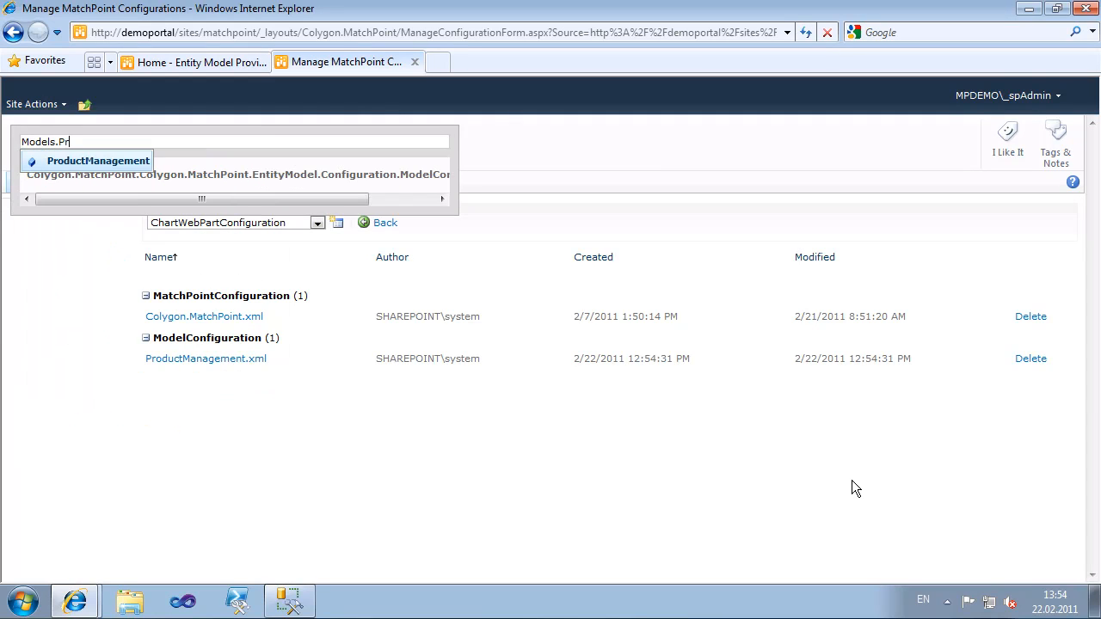
{"action": "key", "text": "Tab"}
{"action": "type", "text": "."}
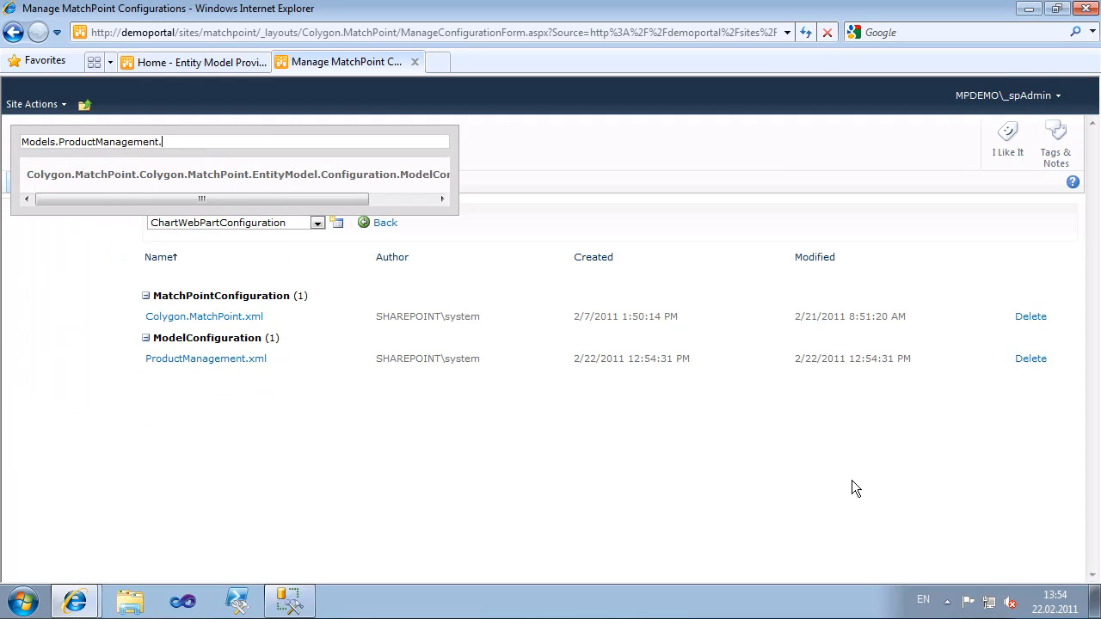
{"action": "type", "text": "Pr"}
{"action": "key", "text": "Tab"}
{"action": "type", "text": ".Ro"}
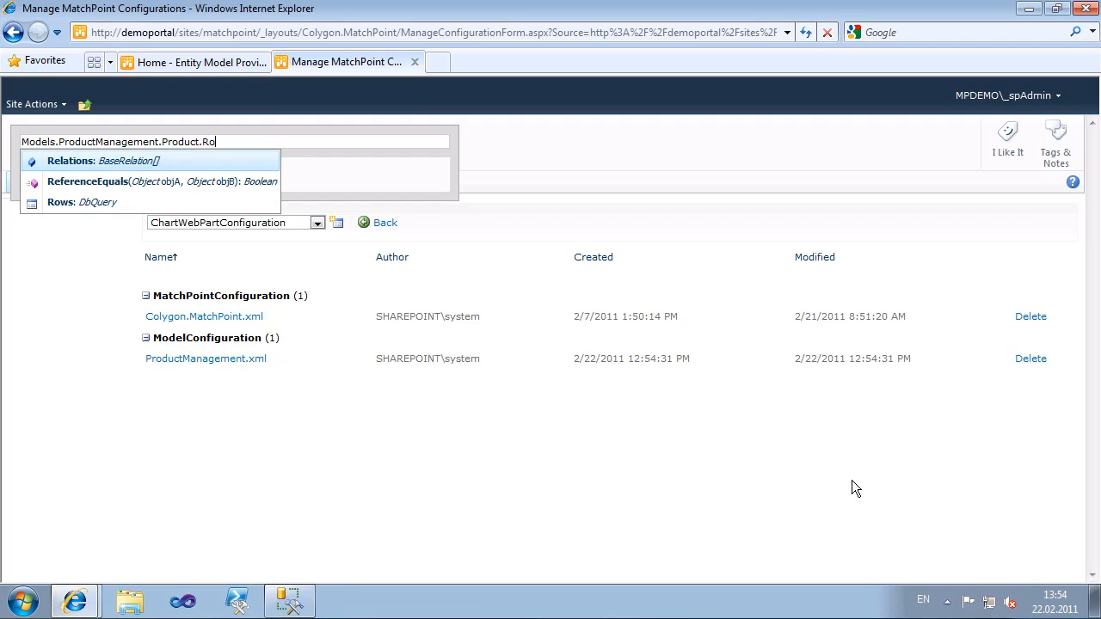
{"action": "key", "text": "Tab"}
- Extend the expression with .First().Name to query the name of the first product row
{"action": "type", "text": "."}
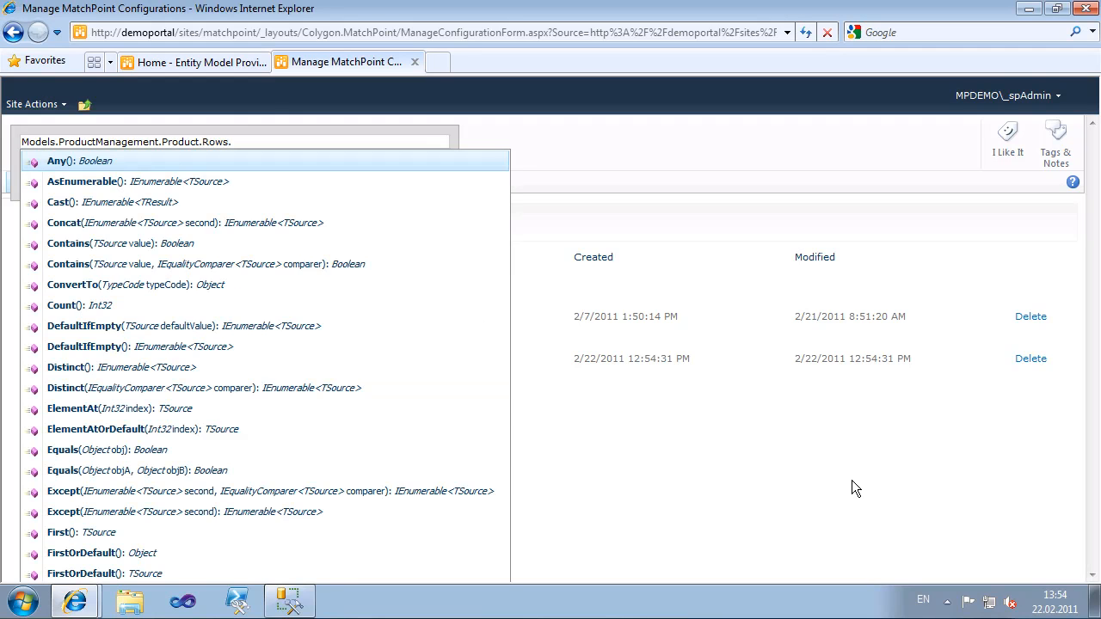
{"action": "type", "text": "First"}
{"action": "key", "text": "Tab"}
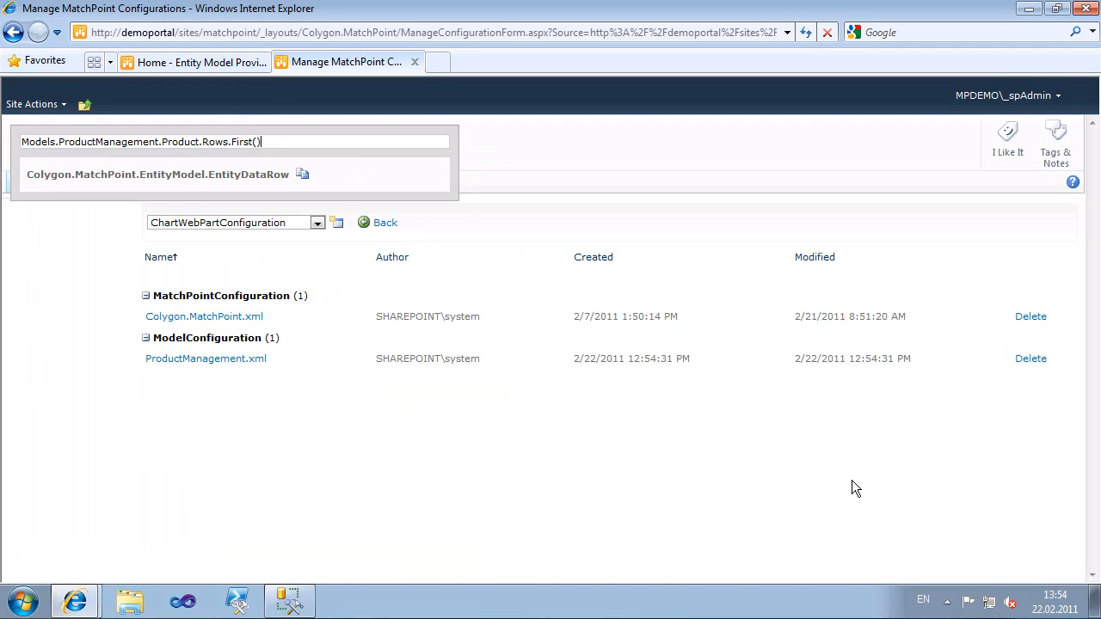
{"action": "type", "text": ".Name"}
{"action": "key", "text": "Tab"}
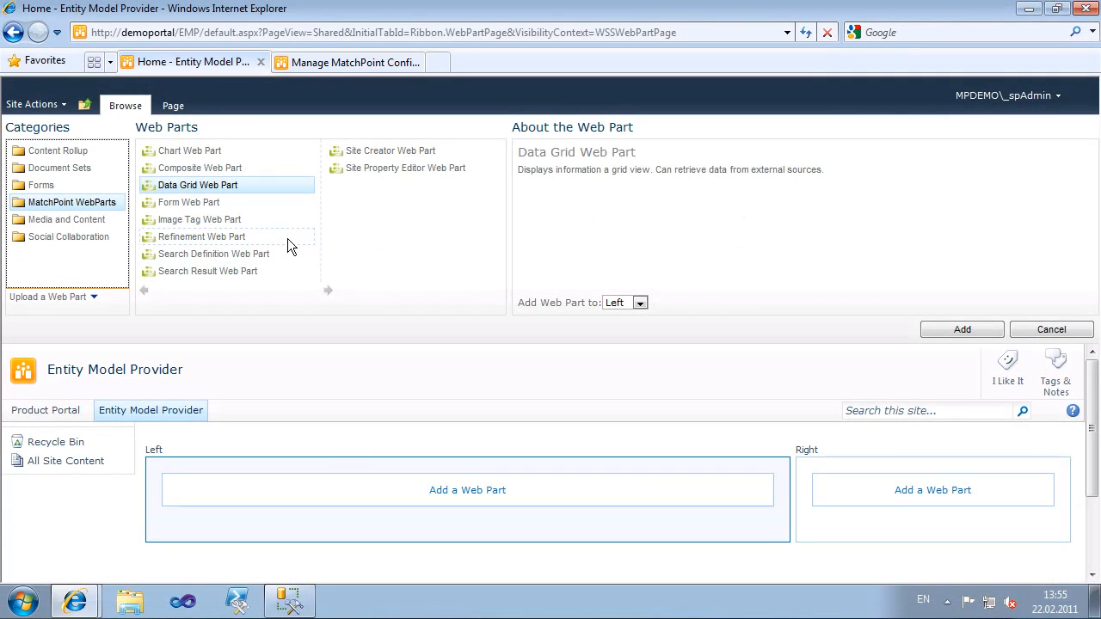
- Add the Data Grid Web Part to the Left zone of the Entity Model Provider page and open its local configuration for editing
{"action": "left_click", "coordinate": [948, 335]}
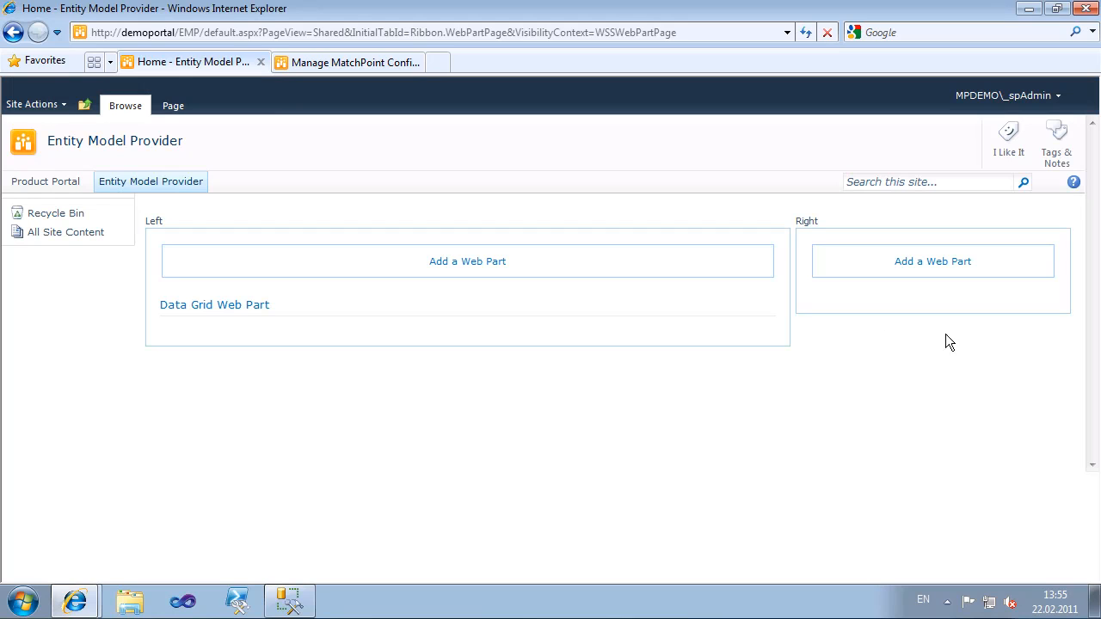
{"action": "left_click", "coordinate": [766, 304]}
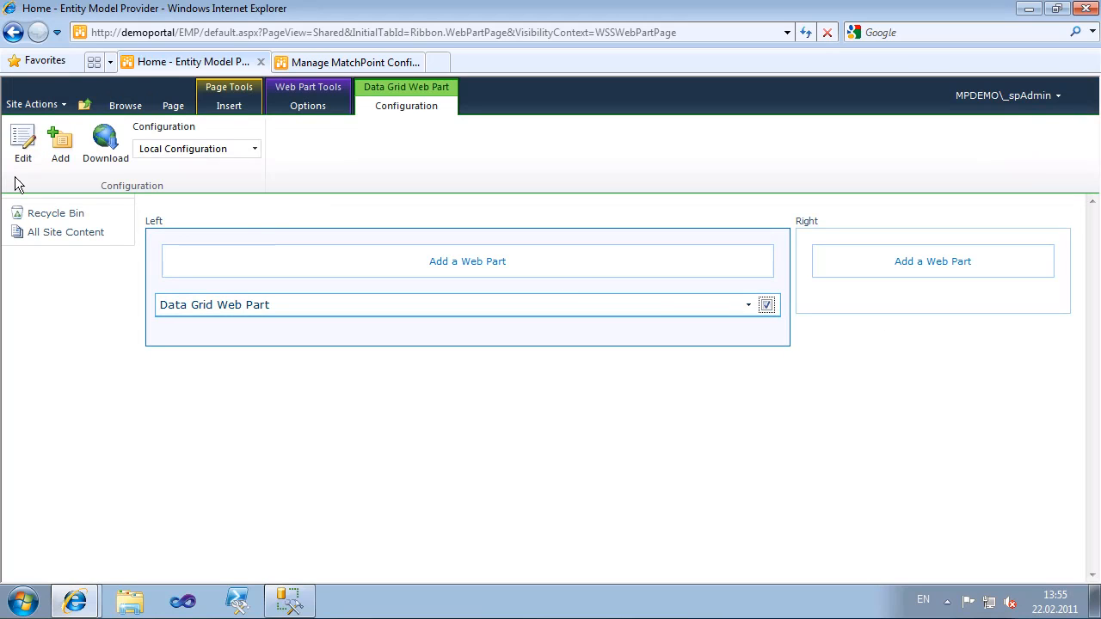
{"action": "left_click", "coordinate": [12, 160]}
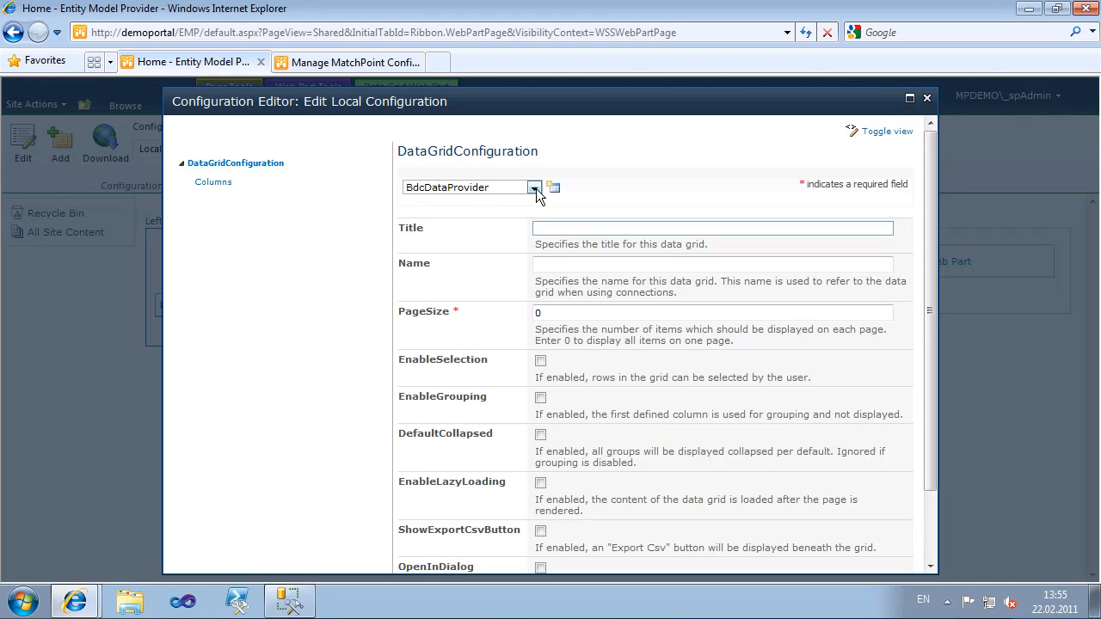
- Add a ModelDataProvider to the data grid configuration and set its entity to Product from the ProductManagement model
{"action": "left_click", "coordinate": [534, 188]}
{"action": "left_click", "coordinate": [517, 256]}
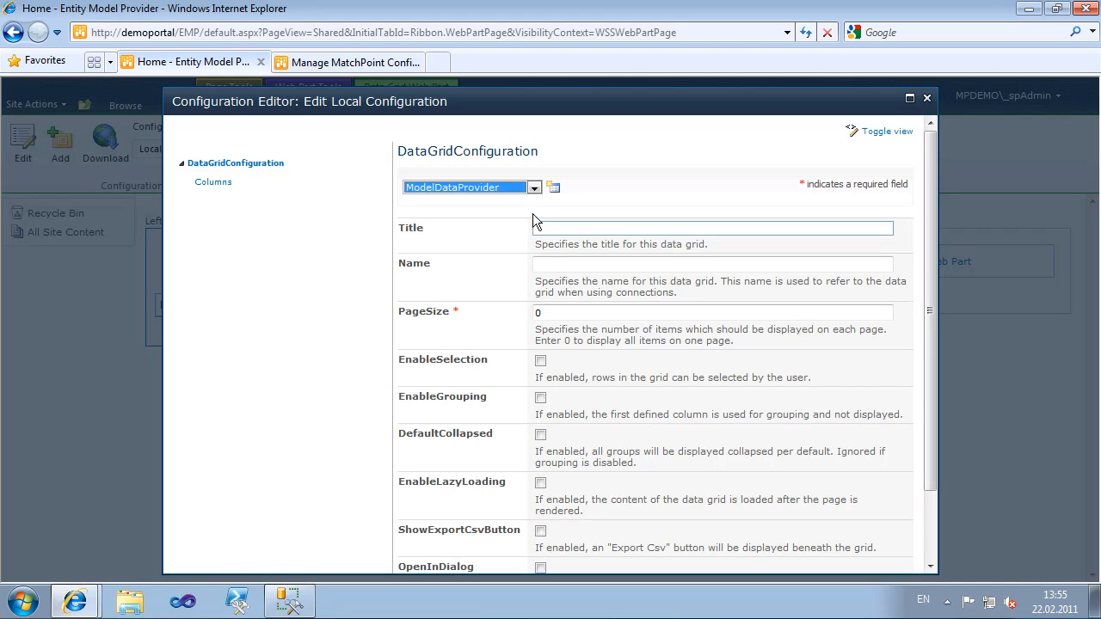
{"action": "left_click", "coordinate": [553, 188]}
{"action": "left_click", "coordinate": [569, 230]}
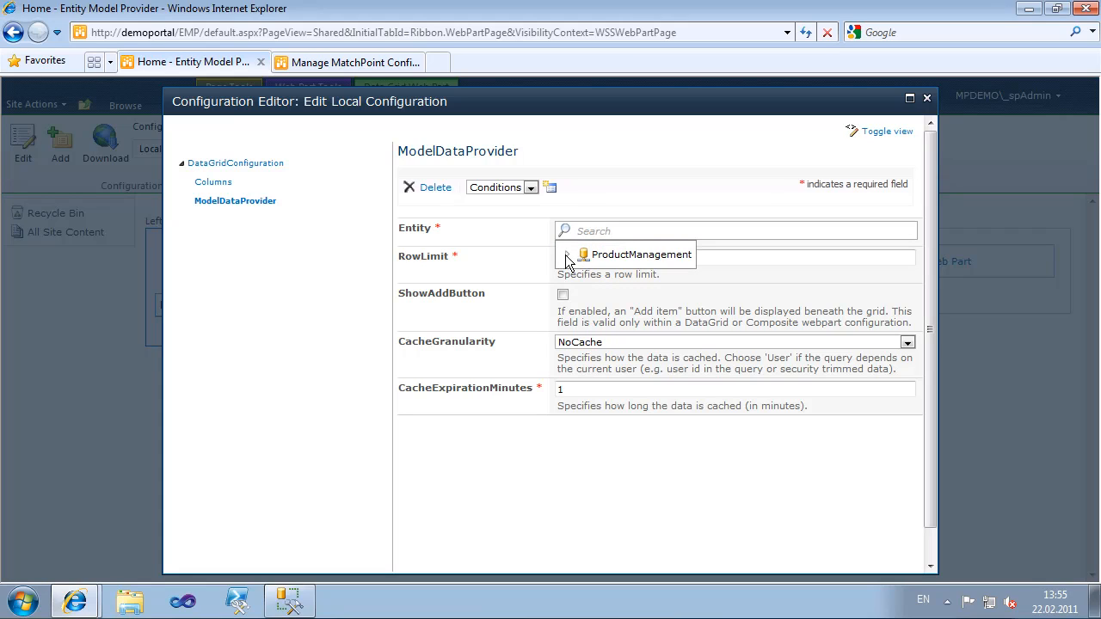
{"action": "left_click", "coordinate": [568, 256]}
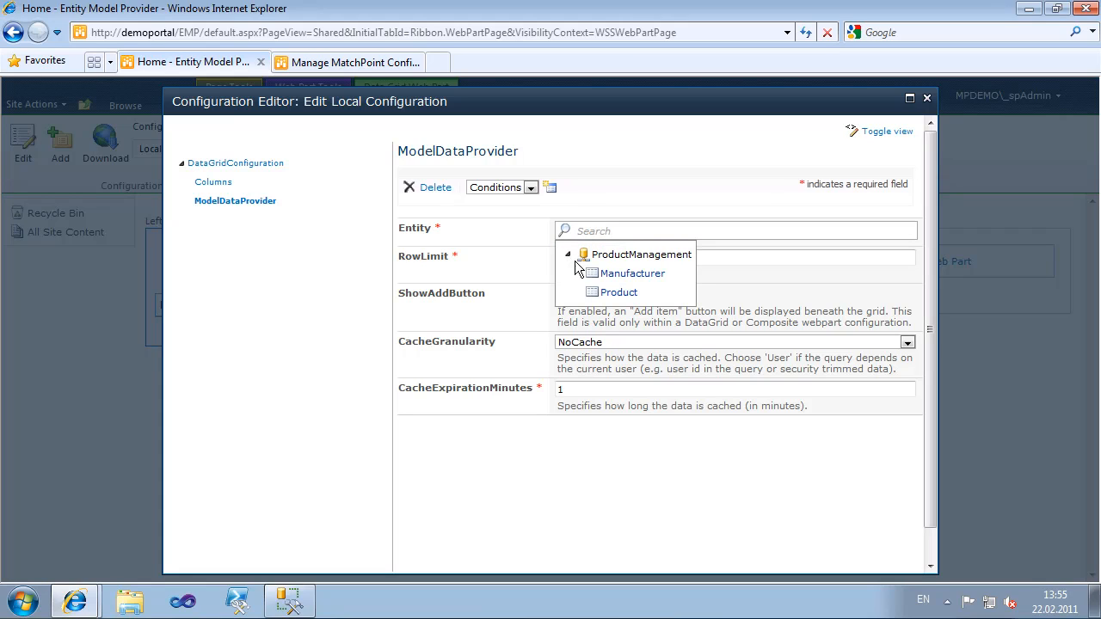
{"action": "left_click", "coordinate": [607, 294]}
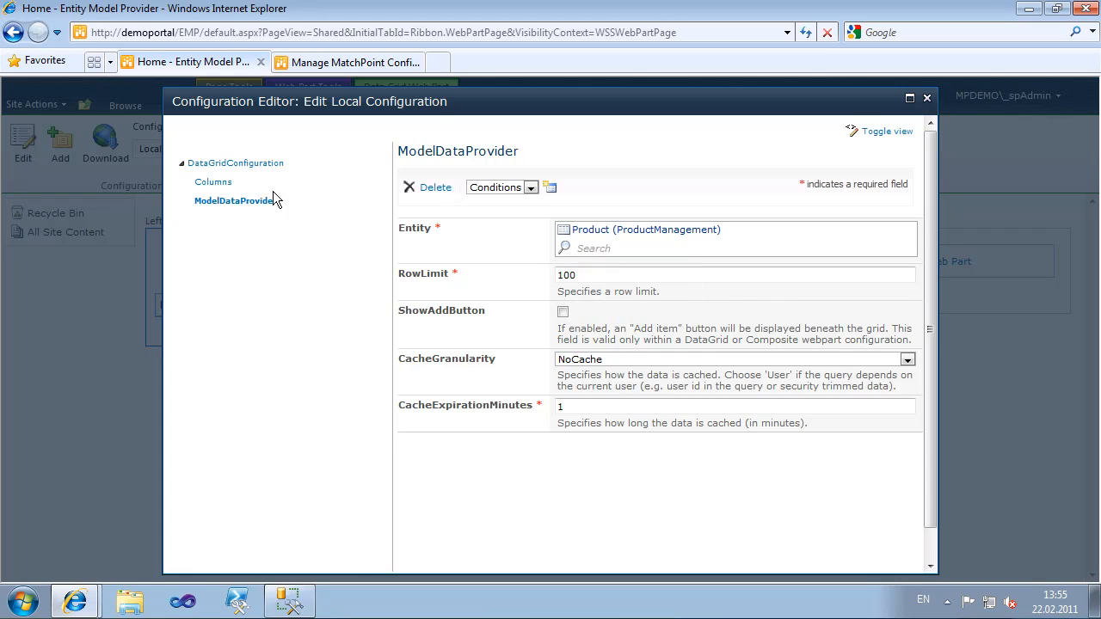
- Create a TitleColumn under Columns with the custom data field value ProductId
{"action": "left_click", "coordinate": [213, 181]}
{"action": "left_click", "coordinate": [519, 188]}
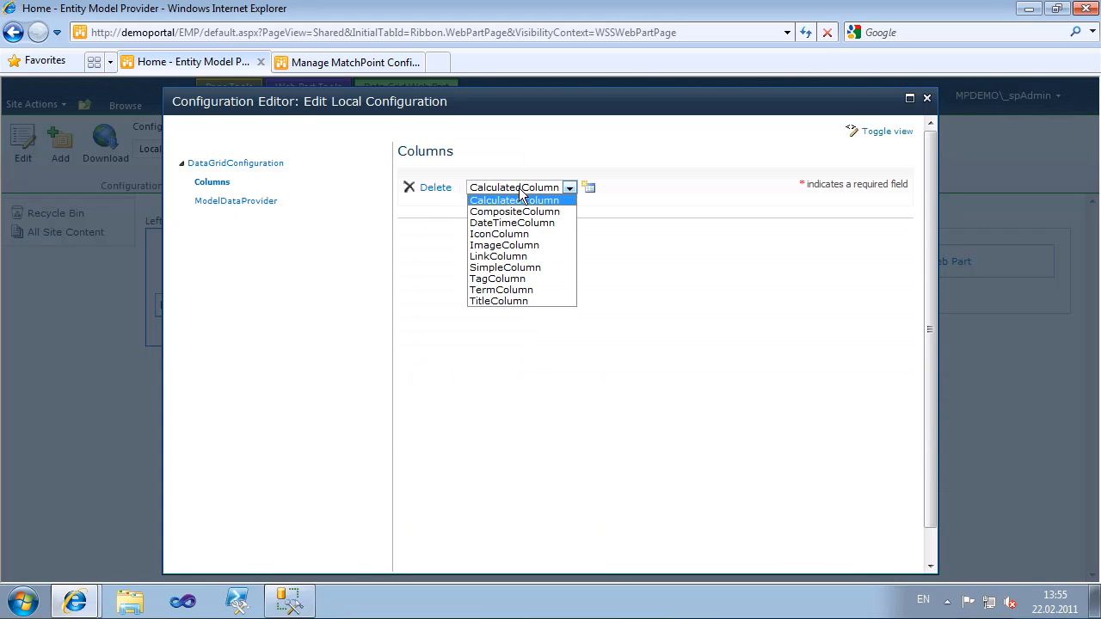
{"action": "left_click", "coordinate": [524, 303]}
{"action": "left_click", "coordinate": [590, 189]}
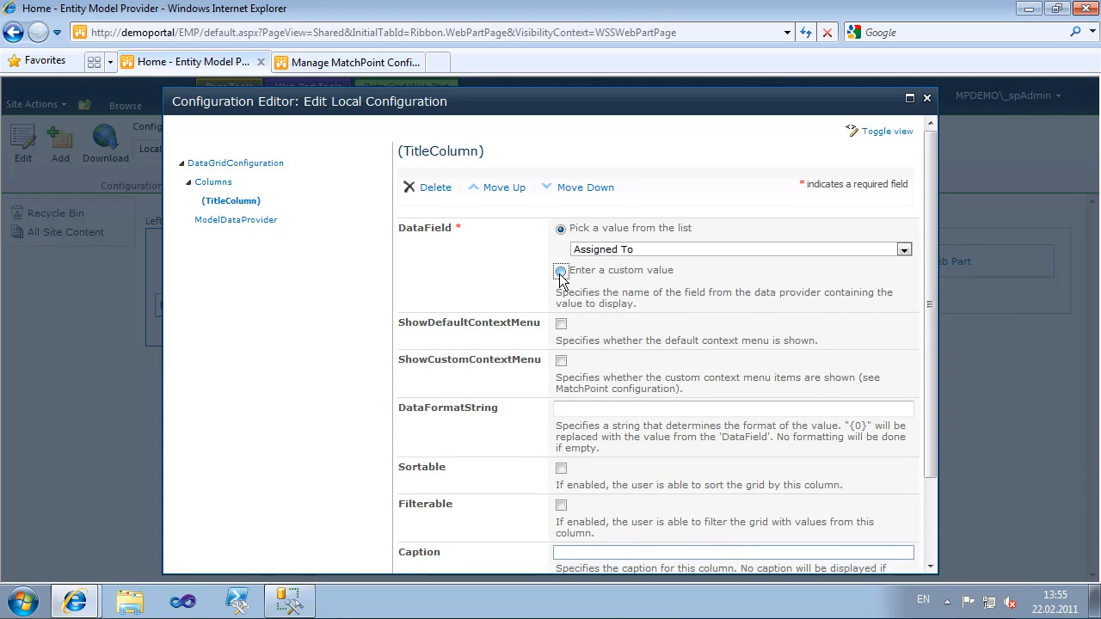
{"action": "left_click", "coordinate": [561, 245]}
{"action": "left_click", "coordinate": [572, 268]}
{"action": "type", "text": "ProductId"}
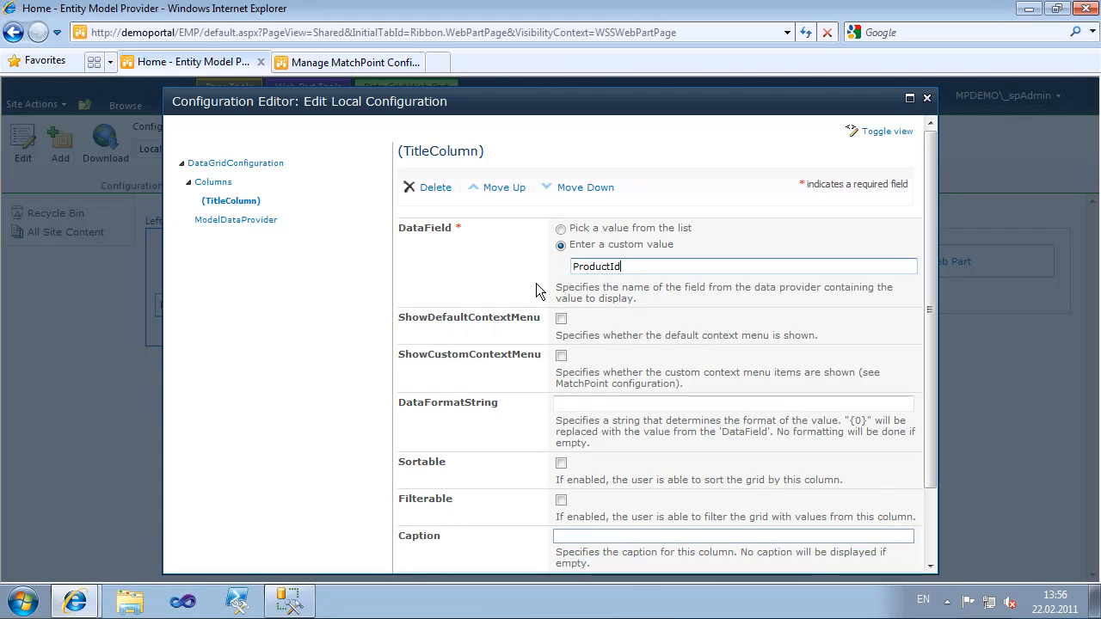
- Create a SimpleColumn under Columns with the custom data field value Price
{"action": "left_click", "coordinate": [212, 182]}
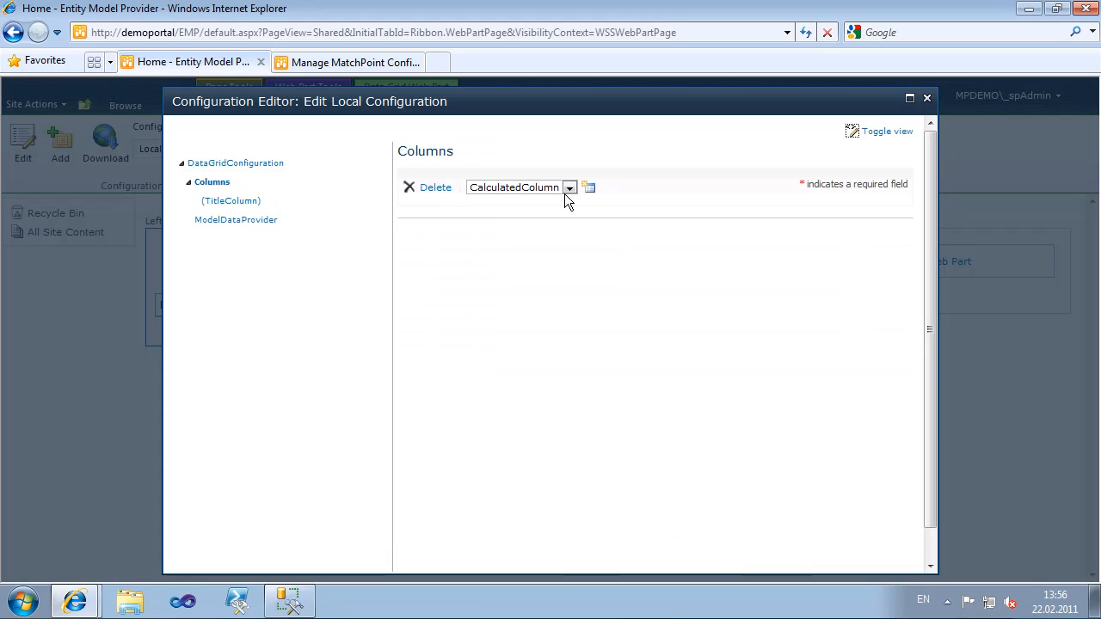
{"action": "left_click", "coordinate": [568, 187]}
{"action": "left_click", "coordinate": [537, 267]}
{"action": "left_click", "coordinate": [588, 188]}
{"action": "left_click", "coordinate": [518, 245]}
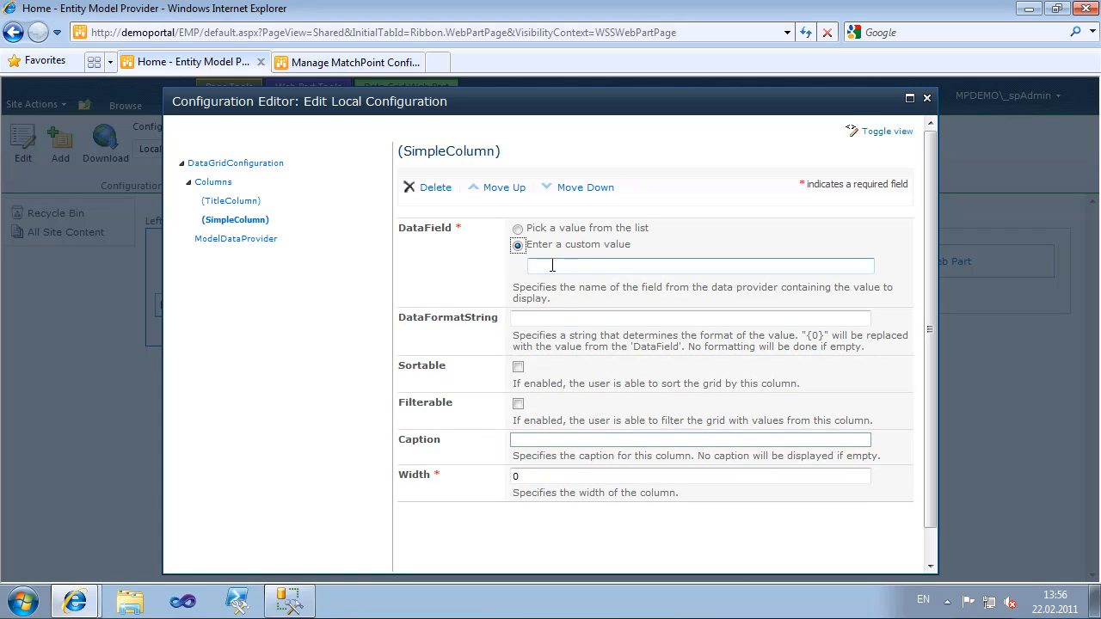
{"action": "type", "text": "Price"}
- Create another SimpleColumn with the custom data field value Manufacturer and save the data grid configuration
{"action": "left_click", "coordinate": [208, 182]}
{"action": "left_click", "coordinate": [496, 190]}
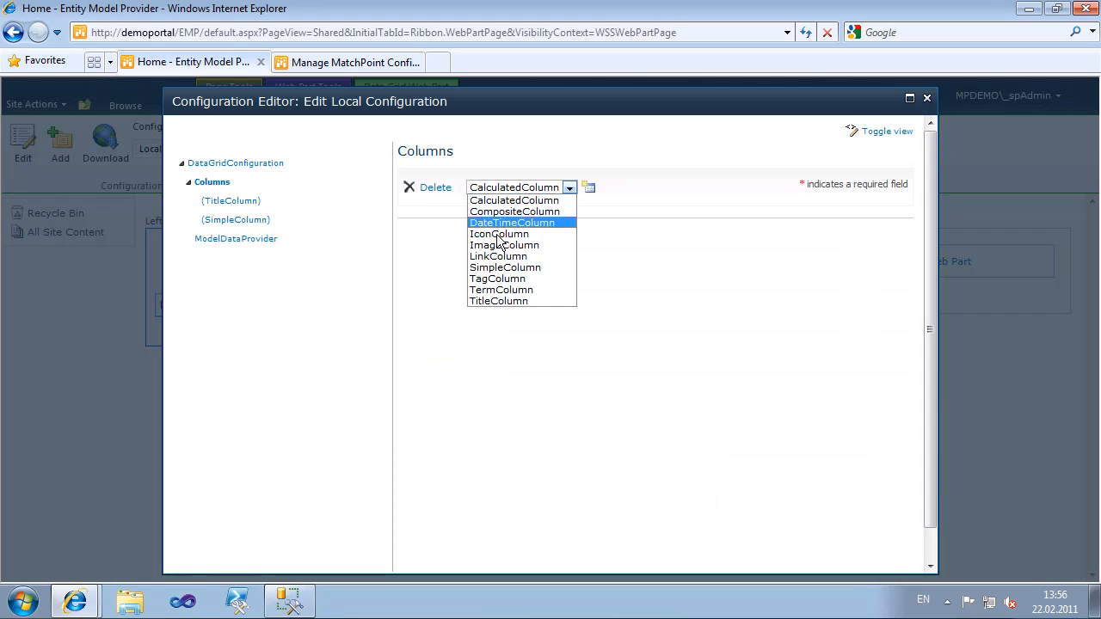
{"action": "left_click", "coordinate": [516, 265]}
{"action": "left_click", "coordinate": [589, 188]}
{"action": "left_click", "coordinate": [518, 245]}
{"action": "left_click", "coordinate": [533, 267]}
{"action": "type", "text": "Manufacturer"}
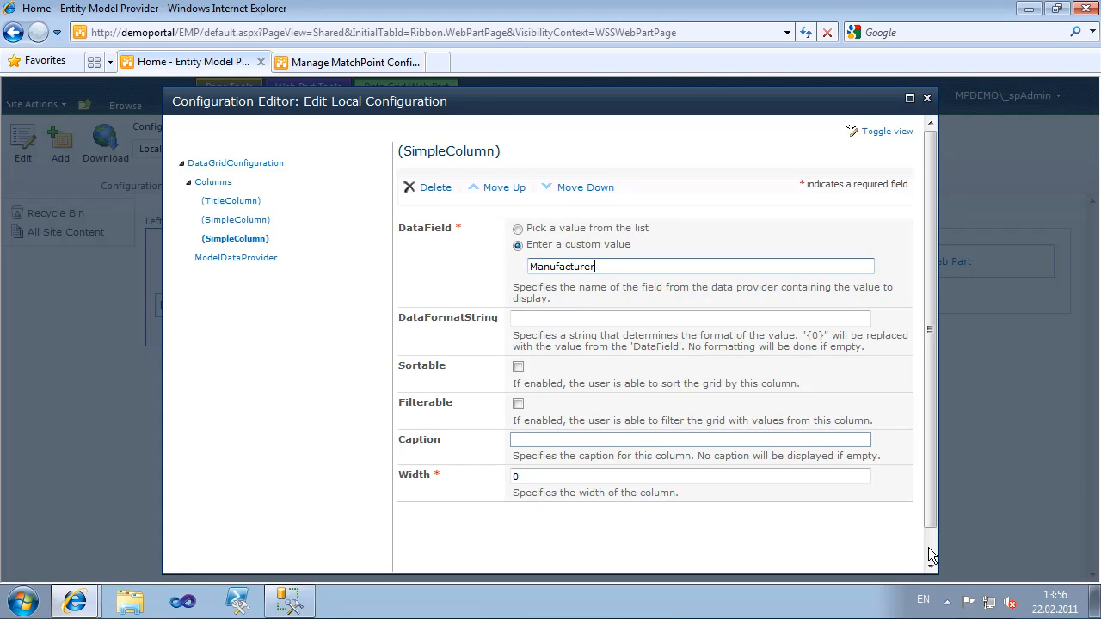
{"action": "scroll", "coordinate": [928, 547], "scroll_direction": "down", "scroll_amount": 2}
{"action": "left_click", "coordinate": [725, 553]}
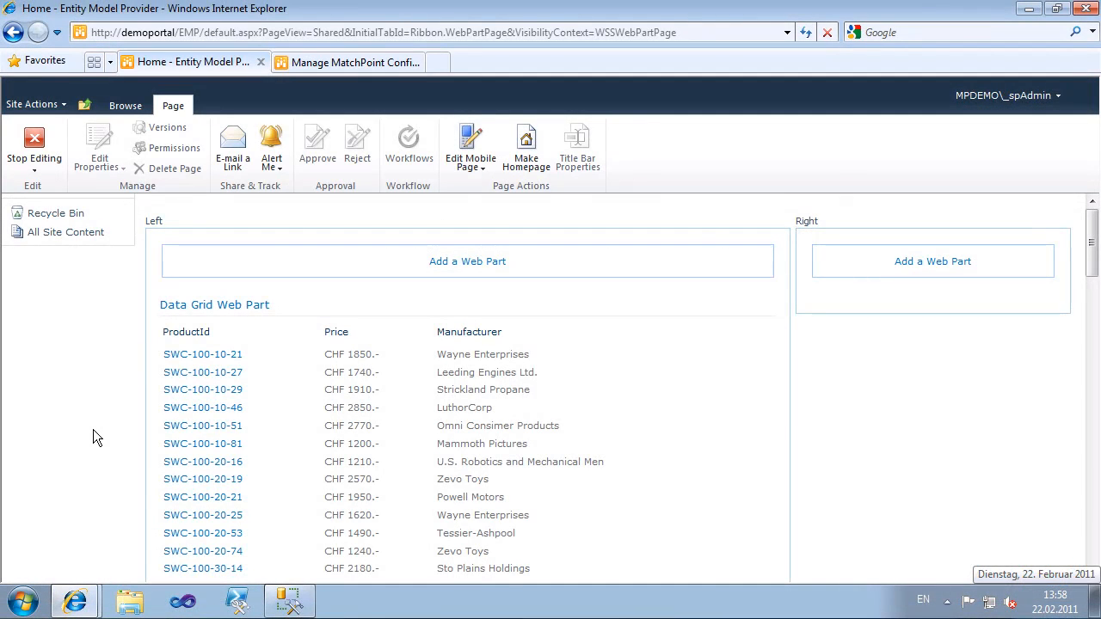
- Open the Product Information page of SWC-100-10-46 in a maximized dialog and put it into edit mode
{"action": "left_click", "coordinate": [206, 410]}
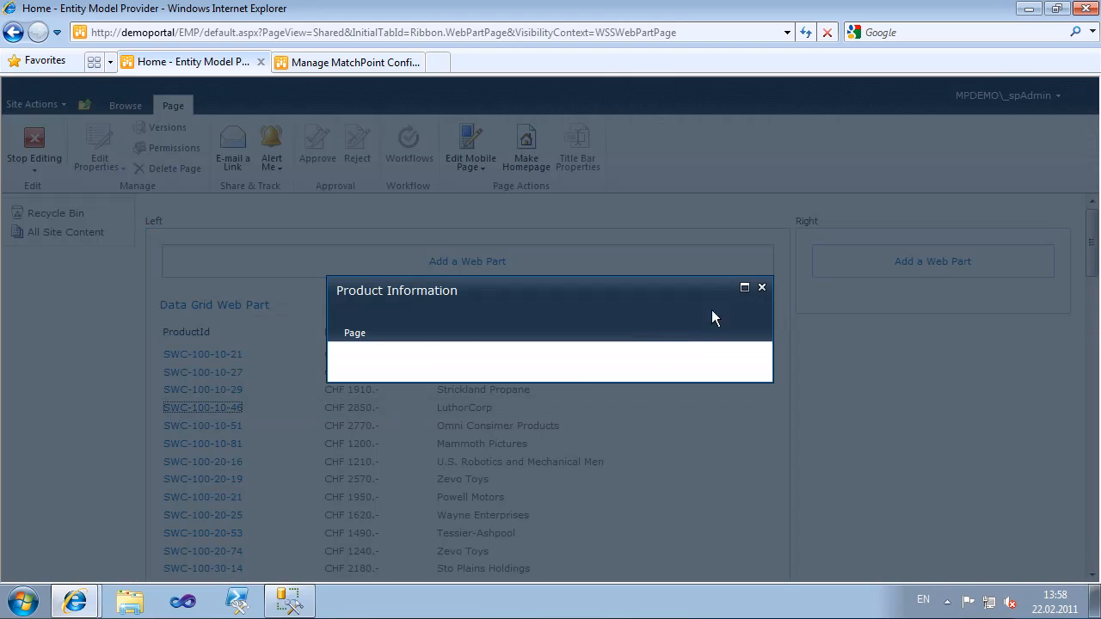
{"action": "left_click", "coordinate": [745, 289]}
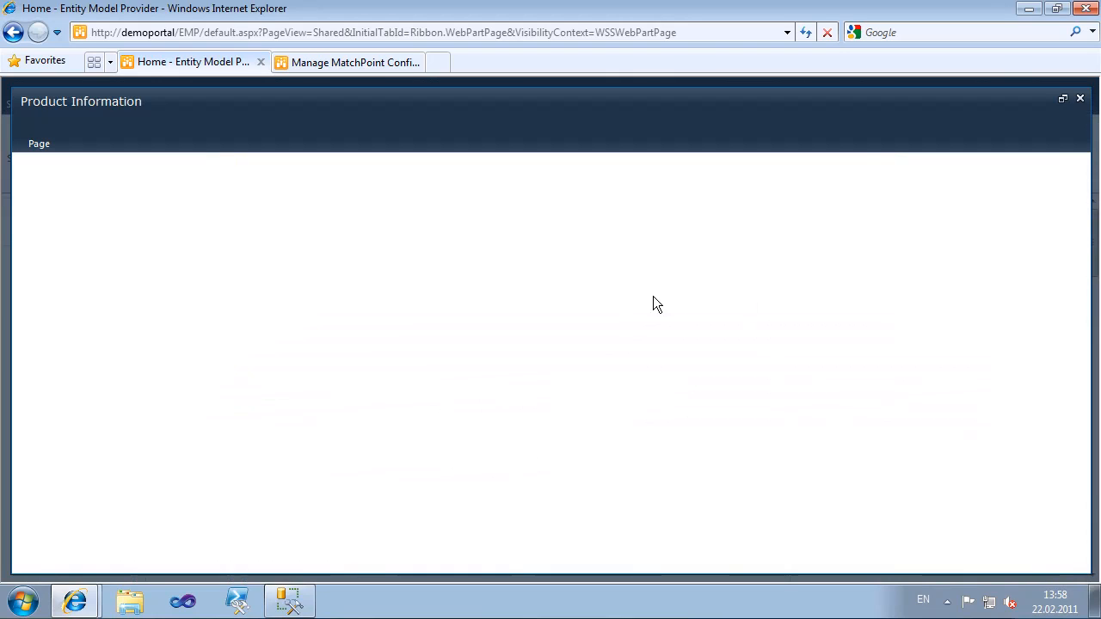
{"action": "left_click", "coordinate": [38, 144]}
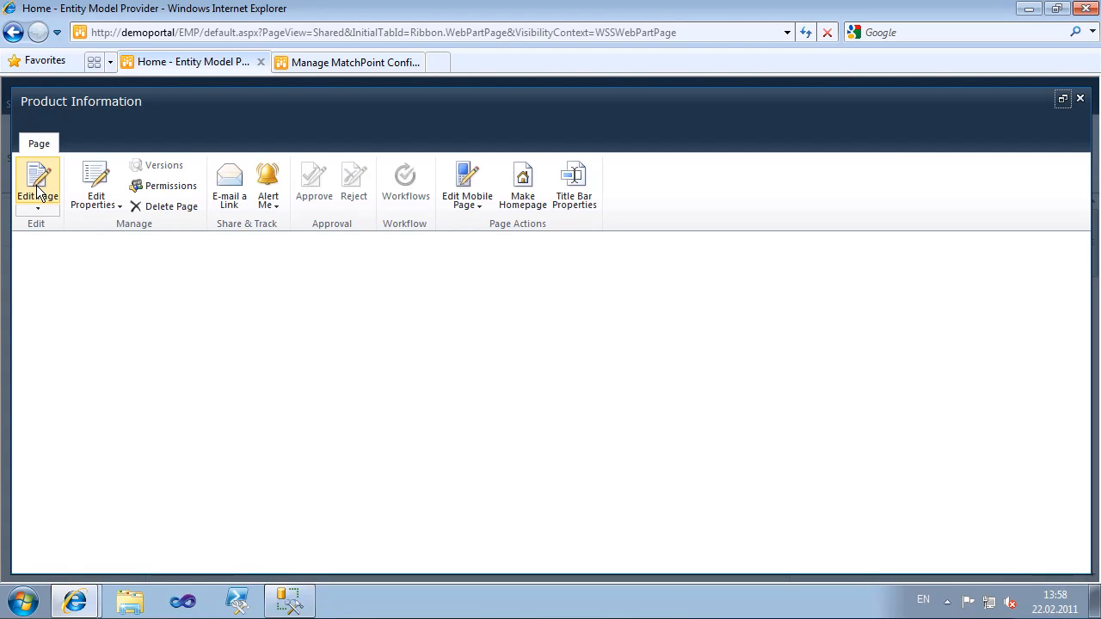
{"action": "left_click", "coordinate": [38, 187]}
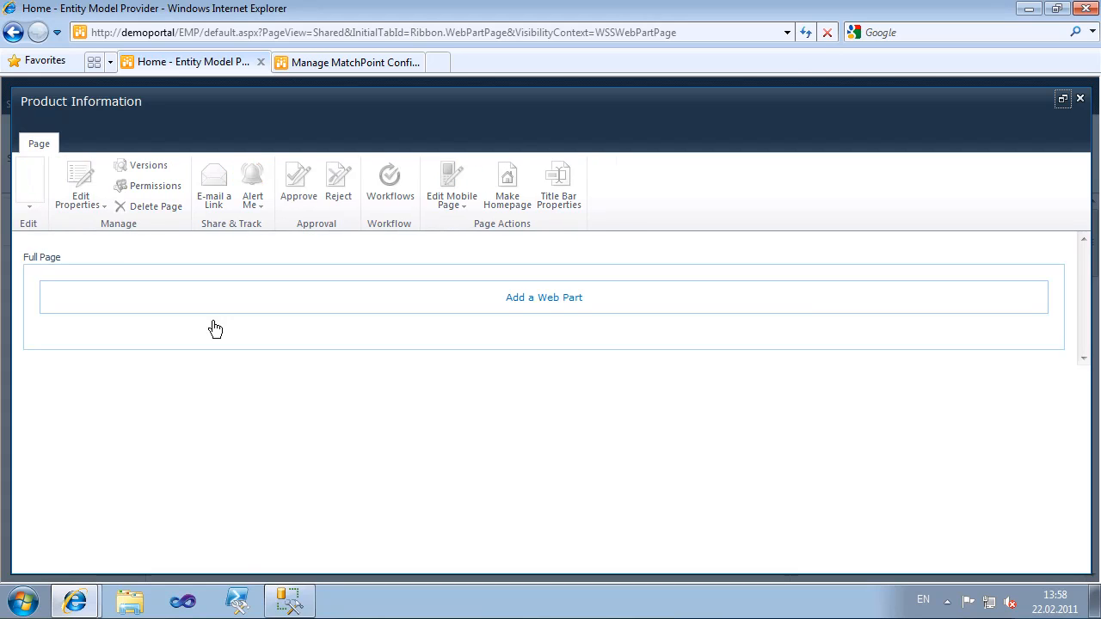
- Add the Form Web Part from the MatchPoint WebParts category to the Full Page zone
{"action": "left_click", "coordinate": [283, 309]}
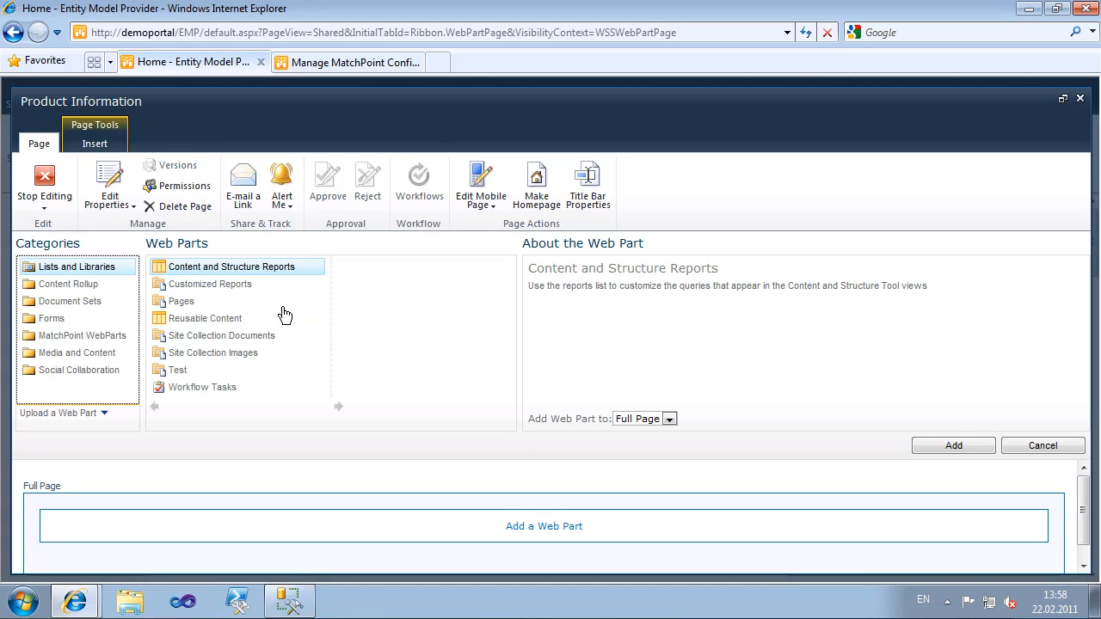
{"action": "left_click", "coordinate": [101, 337]}
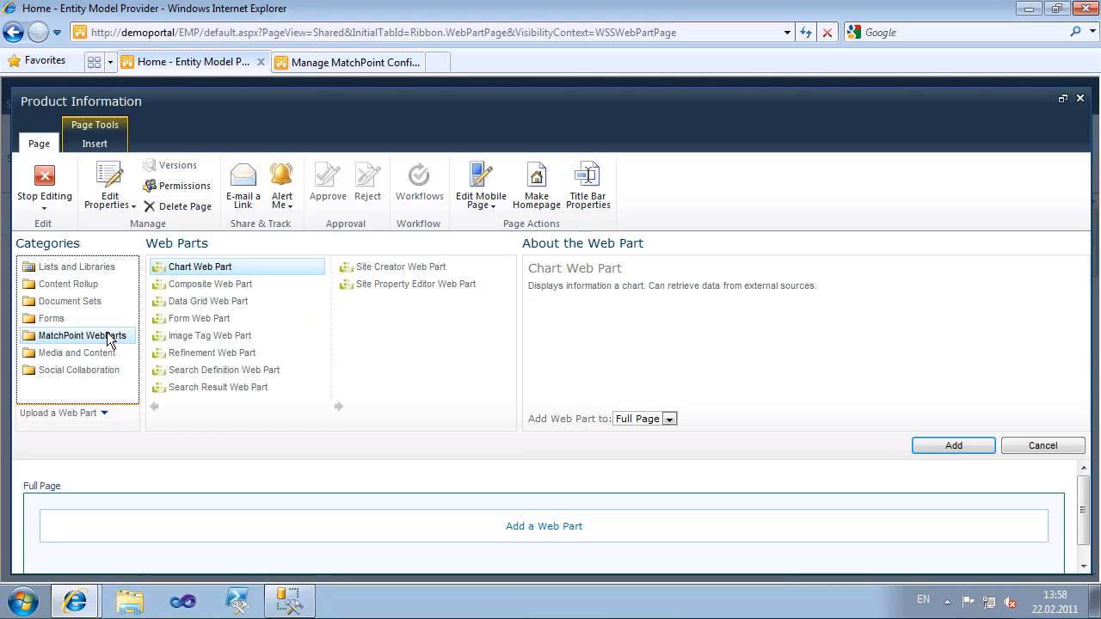
{"action": "left_click", "coordinate": [184, 319]}
{"action": "left_click", "coordinate": [965, 448]}
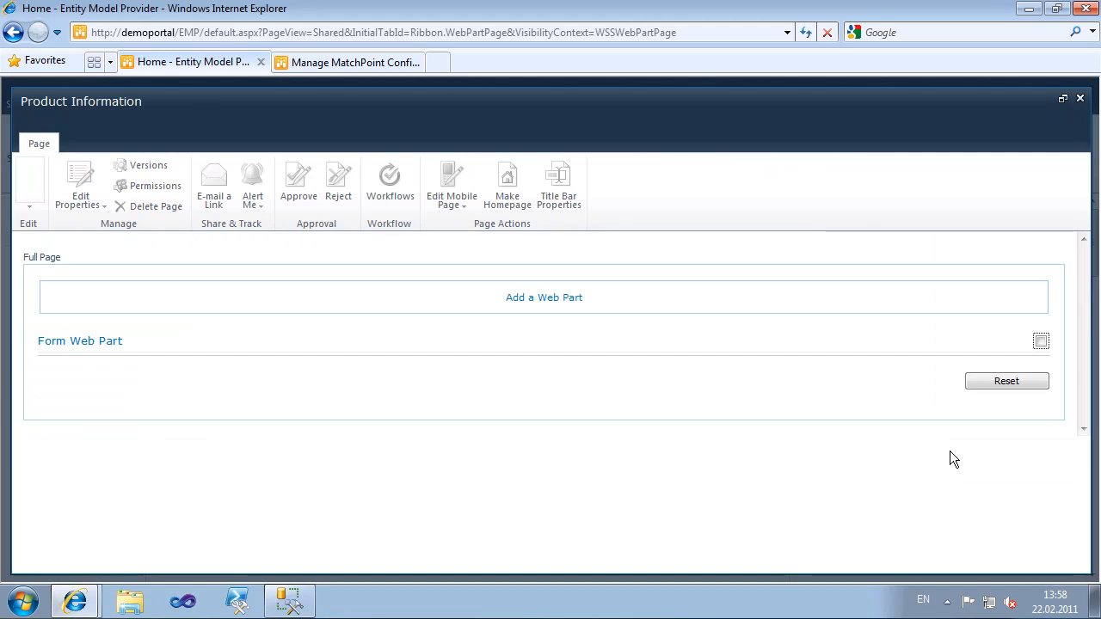
- Open the local configuration of the Form Web Part for editing
{"action": "left_click", "coordinate": [1055, 342]}
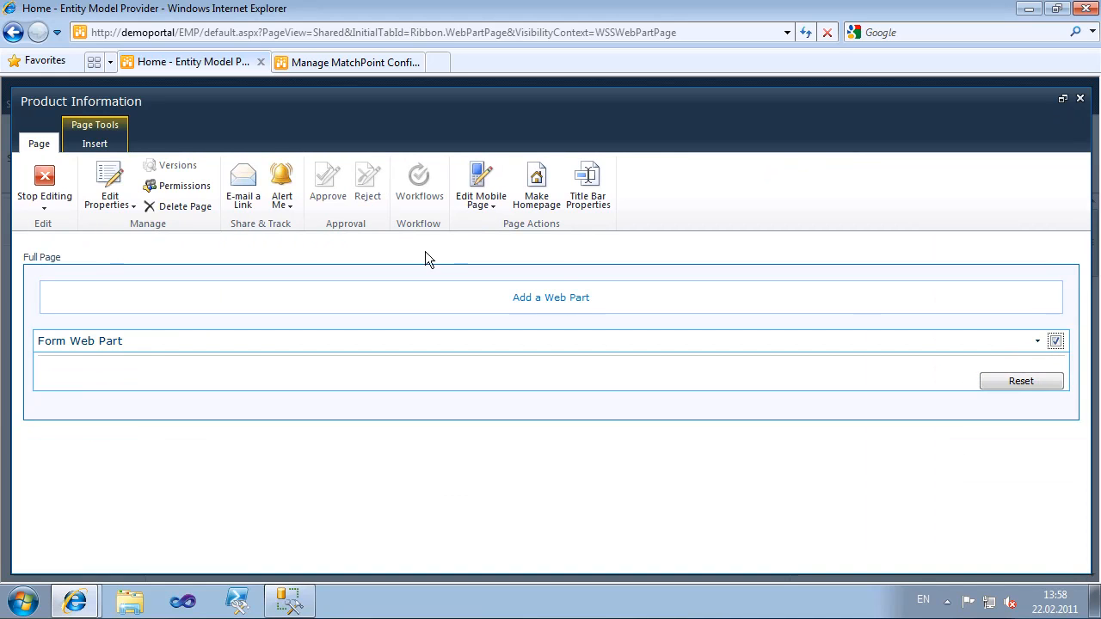
{"action": "left_click", "coordinate": [256, 142]}
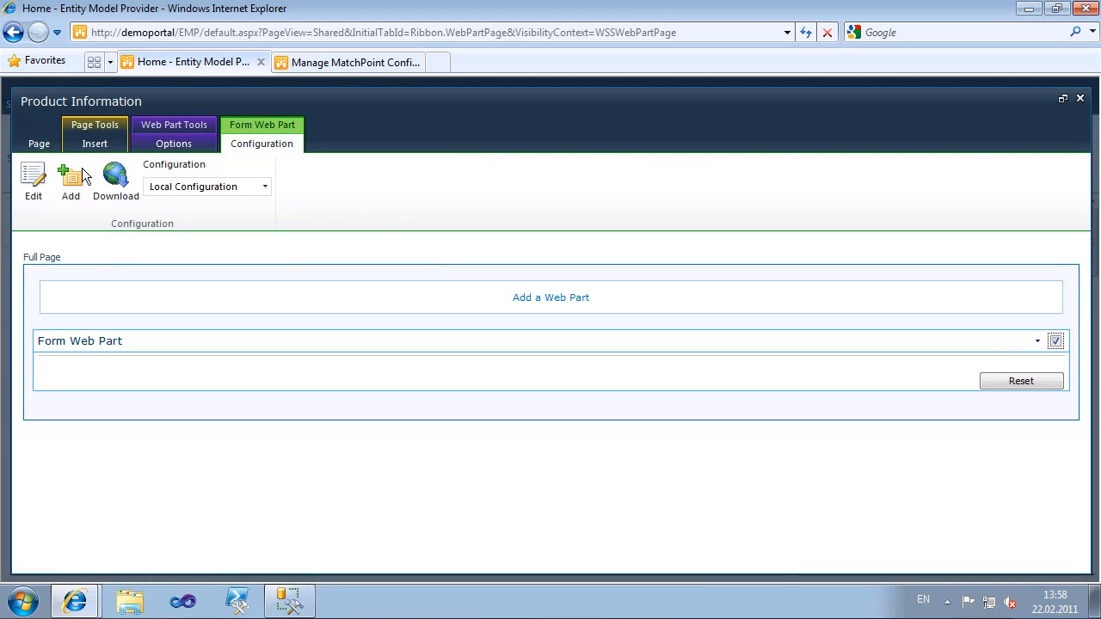
{"action": "left_click", "coordinate": [35, 187]}
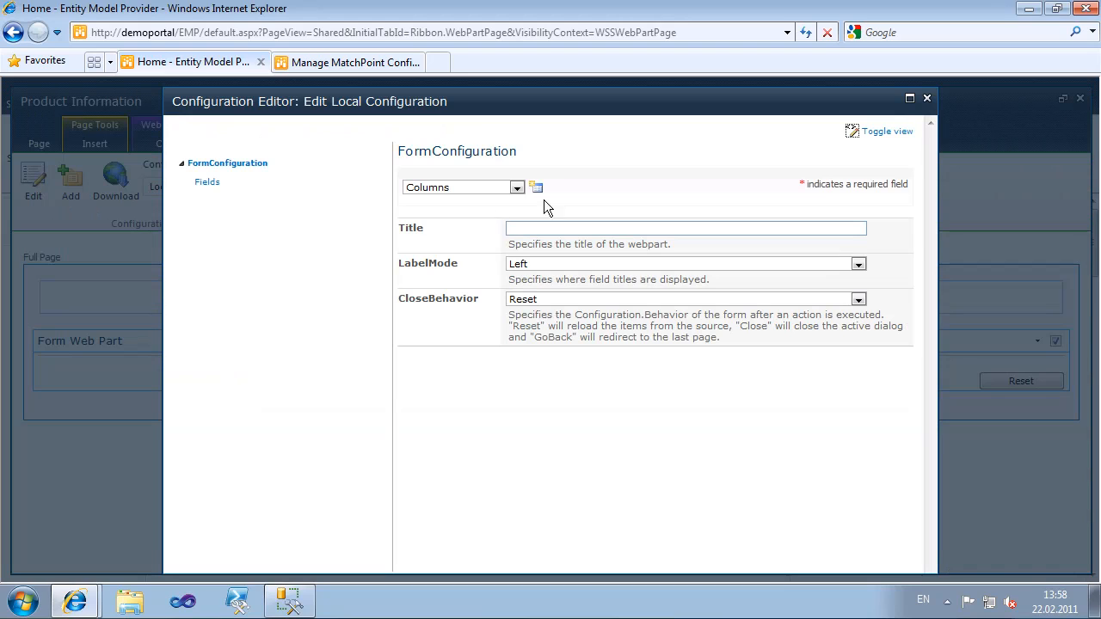
- Add a FormBehavior element to the form configuration and set its form behavior to ToggleEdit
{"action": "left_click", "coordinate": [516, 188]}
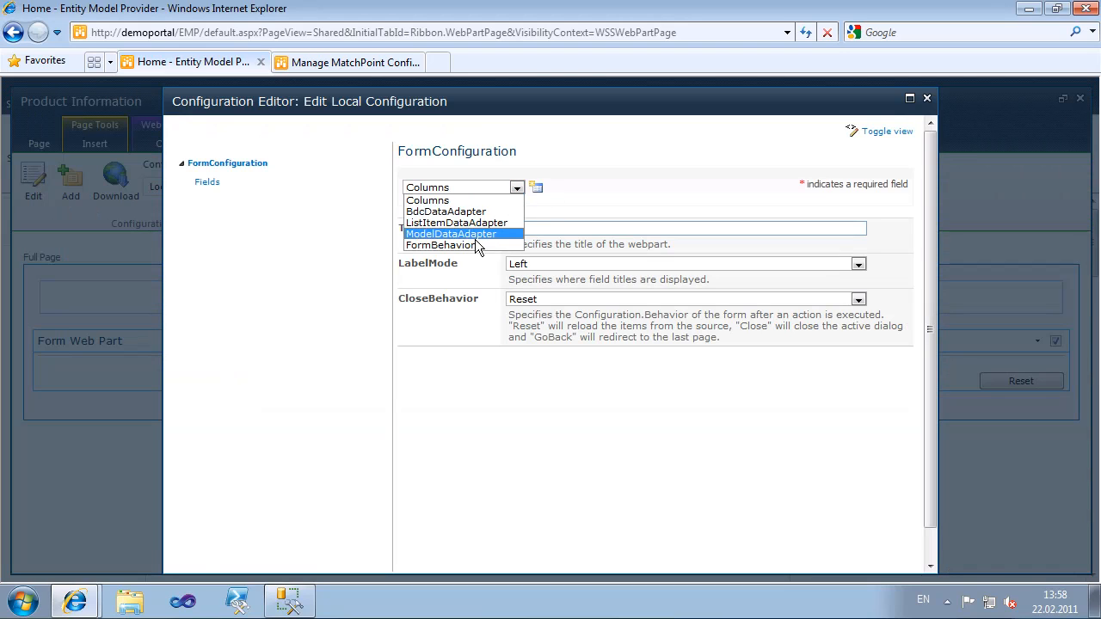
{"action": "left_click", "coordinate": [474, 241]}
{"action": "left_click", "coordinate": [535, 187]}
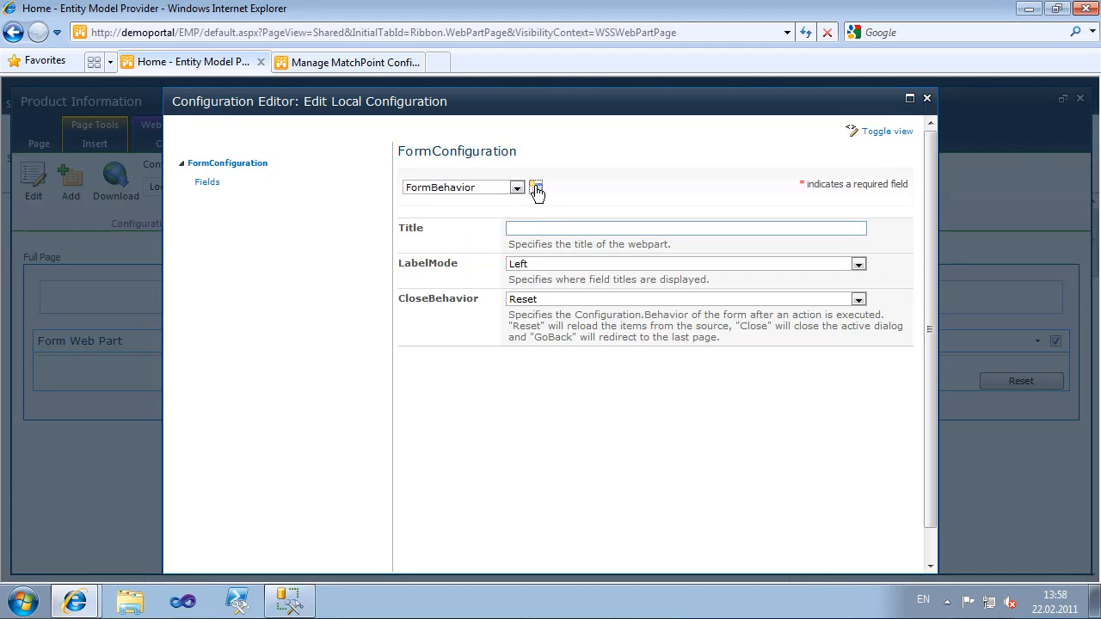
{"action": "left_click", "coordinate": [536, 249]}
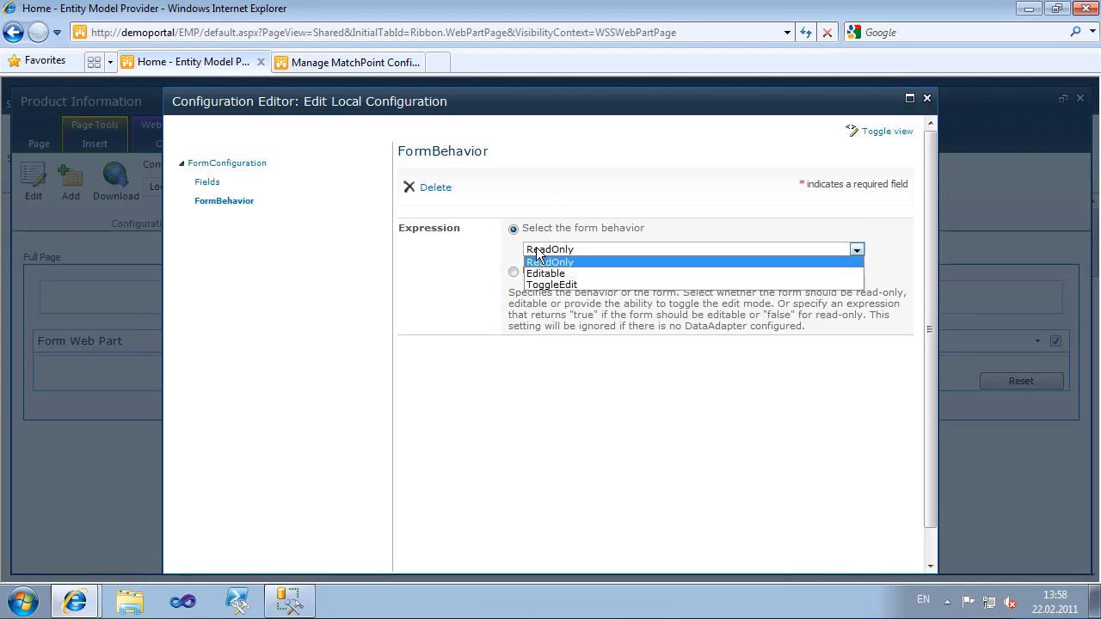
{"action": "left_click", "coordinate": [538, 283]}
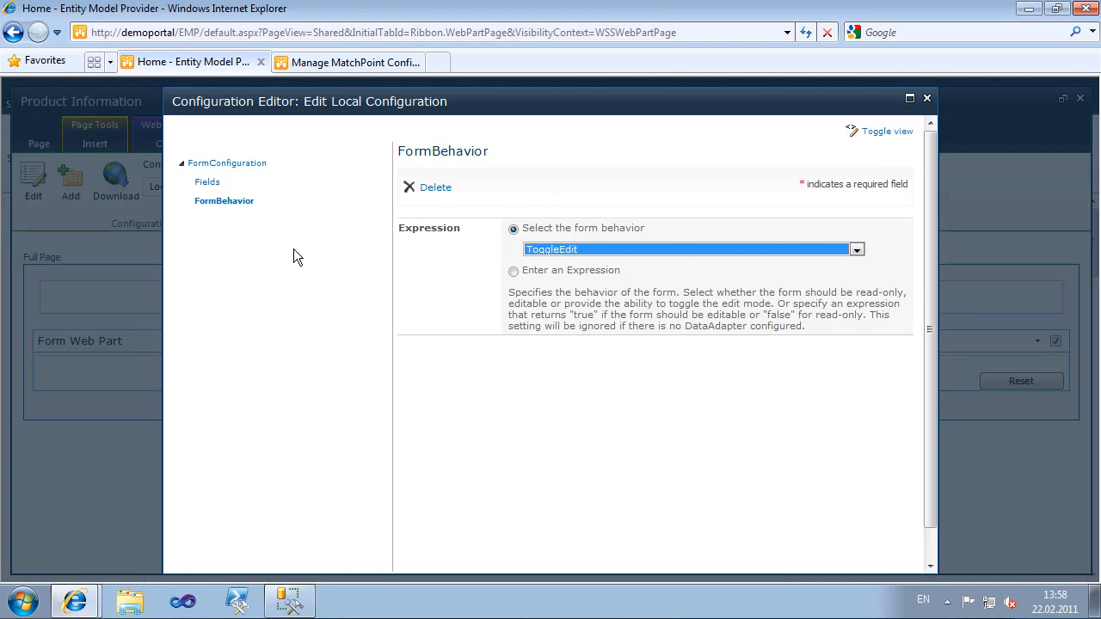
- Add a ModelDataAdapter to the form configuration with the entity Product (ProductManagement) and the RecordIdExpression Request.ProductId
{"action": "left_click", "coordinate": [232, 165]}
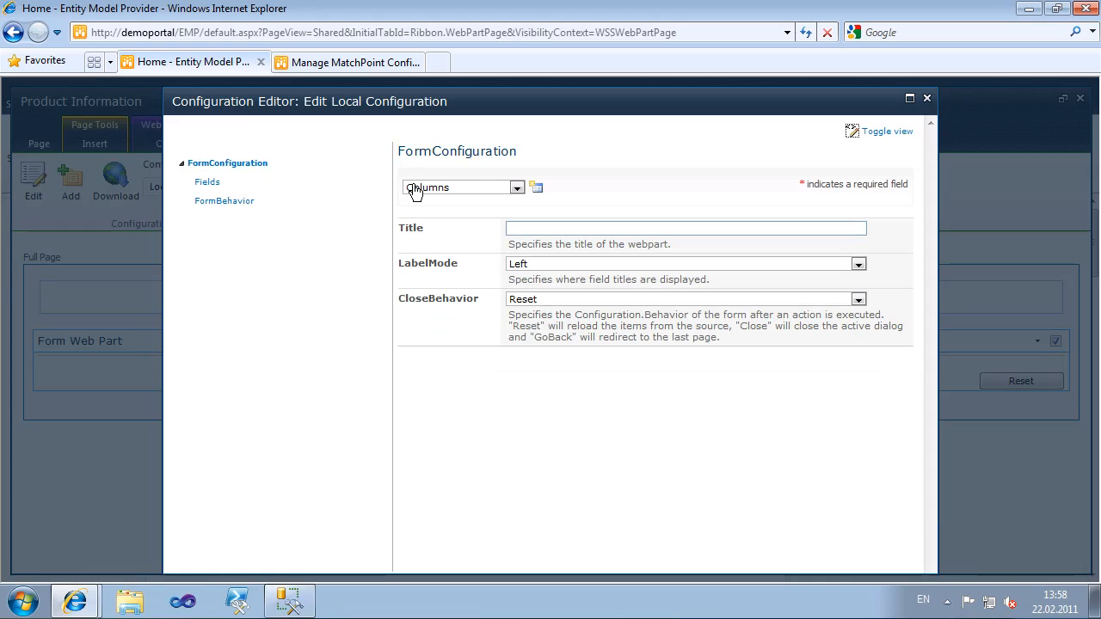
{"action": "left_click", "coordinate": [433, 193]}
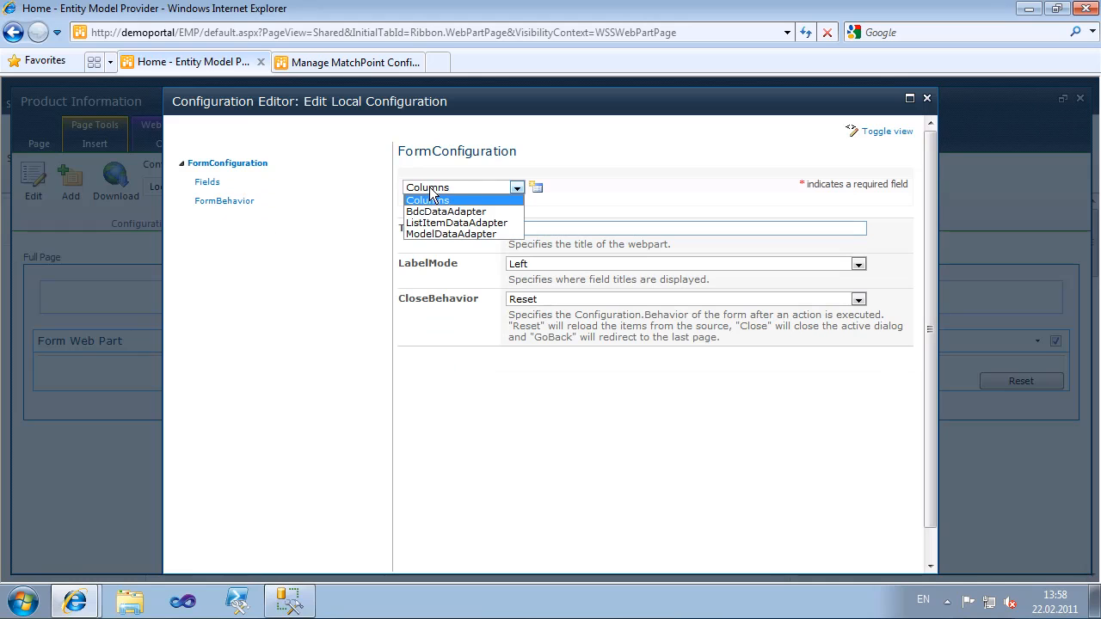
{"action": "left_click", "coordinate": [440, 234]}
{"action": "left_click", "coordinate": [535, 189]}
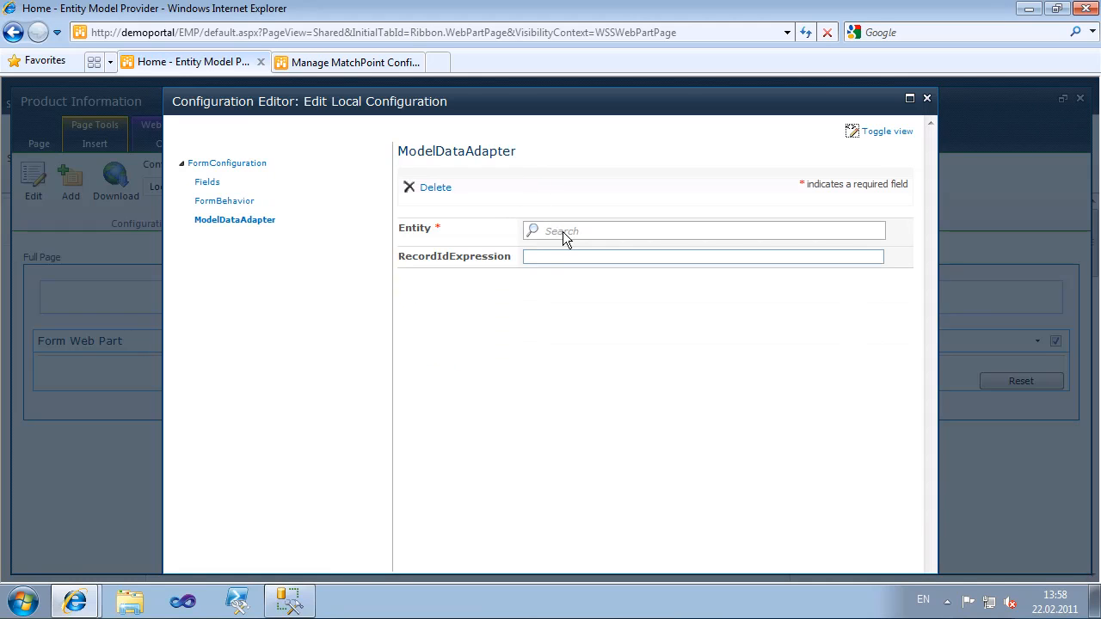
{"action": "type", "text": "produ"}
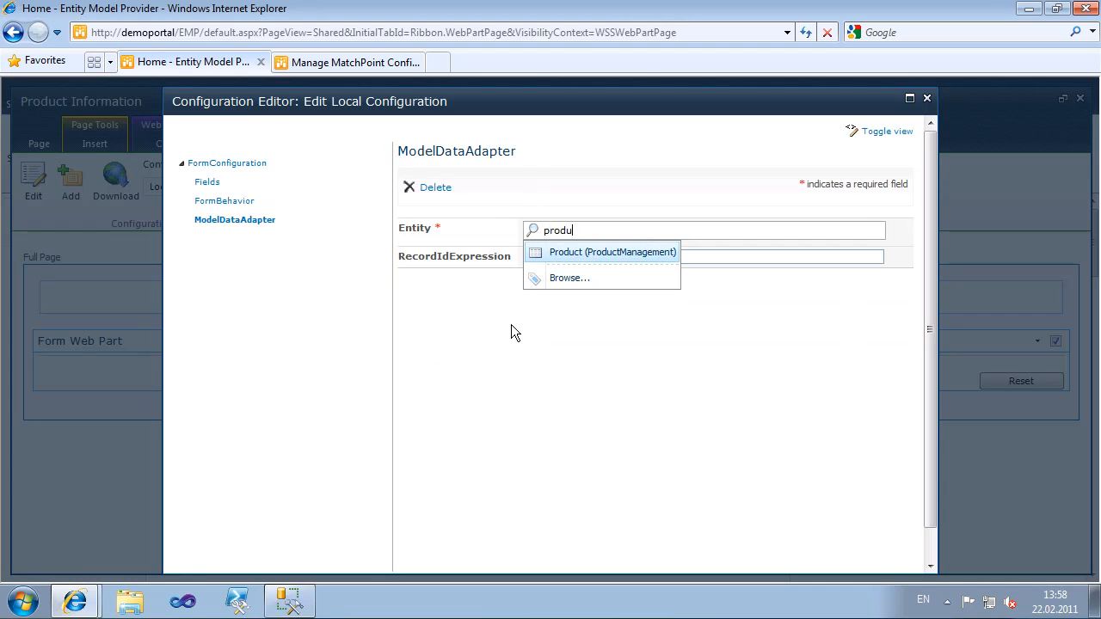
{"action": "key", "text": "Return"}
{"action": "key", "text": "Tab"}
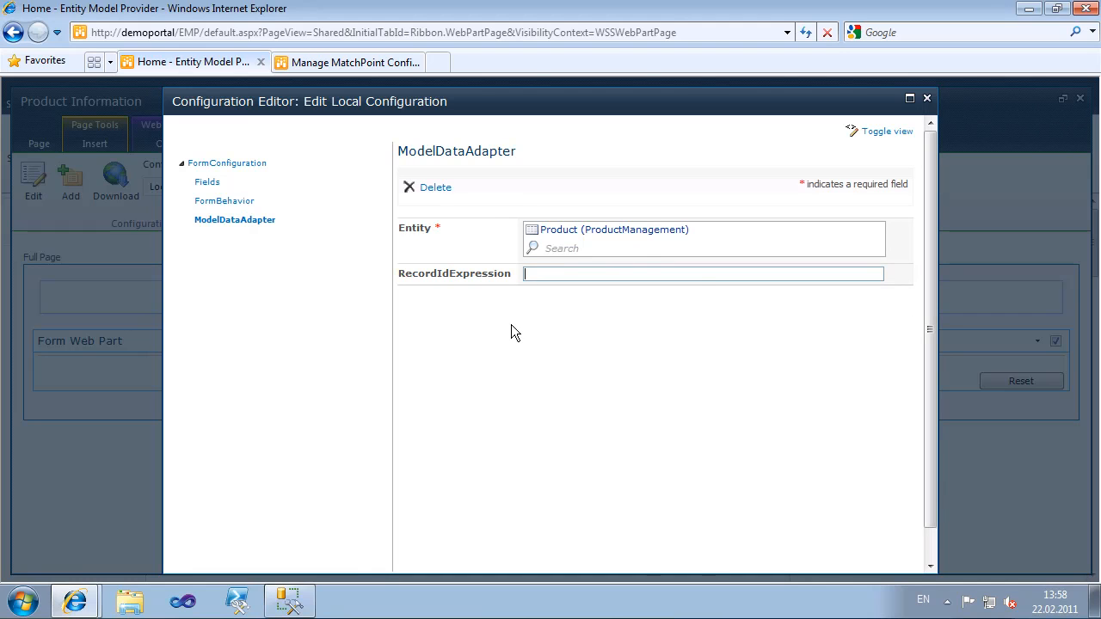
{"action": "type", "text": "Requ"}
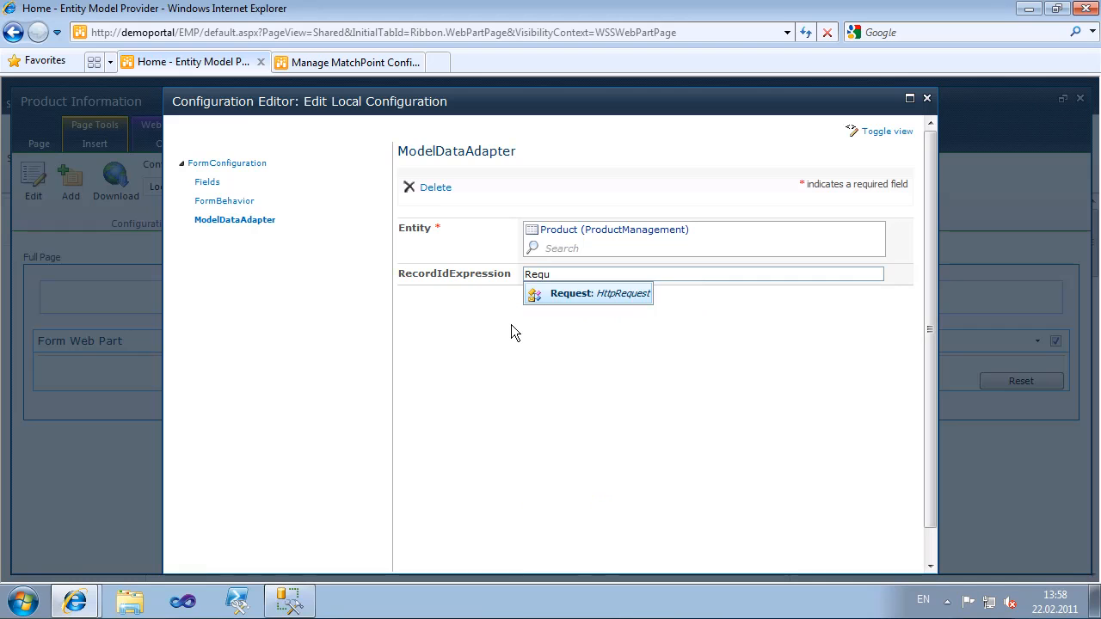
{"action": "key", "text": "Return"}
{"action": "type", "text": ".ProductId"}
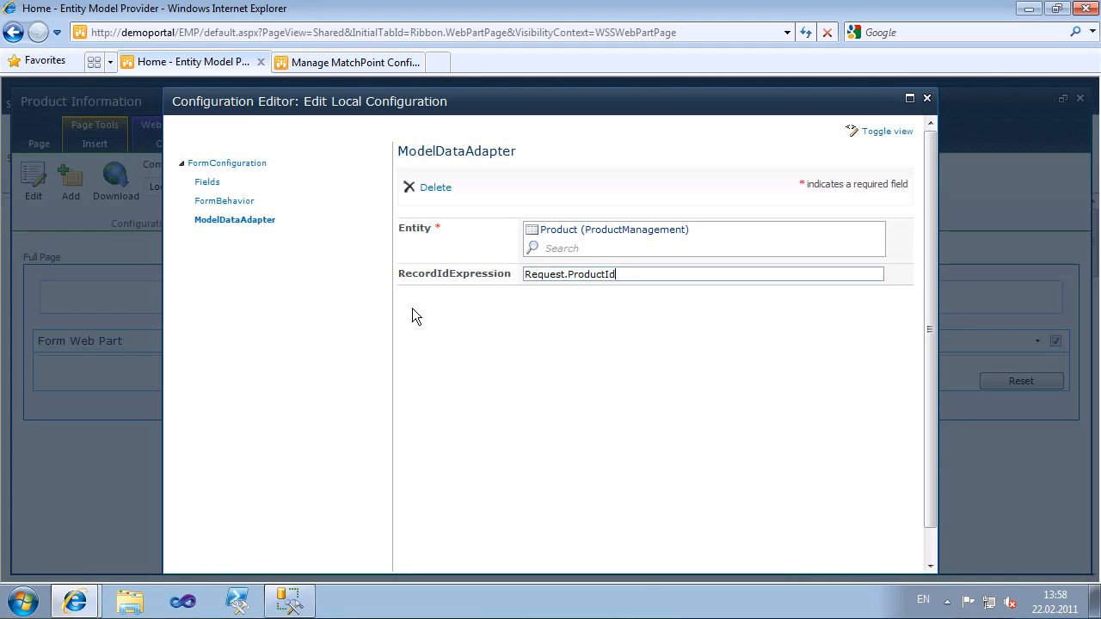
- Add a TextField named ProductId to the form's fields
{"action": "left_click", "coordinate": [206, 181]}
{"action": "left_click", "coordinate": [483, 188]}
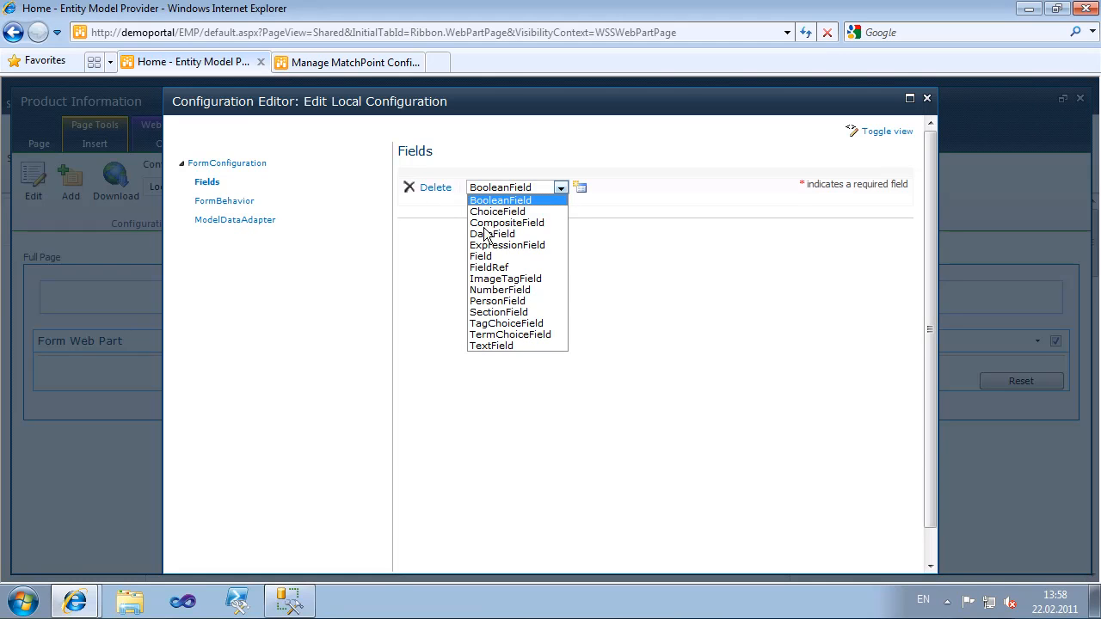
{"action": "left_click", "coordinate": [491, 345]}
{"action": "left_click", "coordinate": [581, 188]}
{"action": "type", "text": "ProductId"}
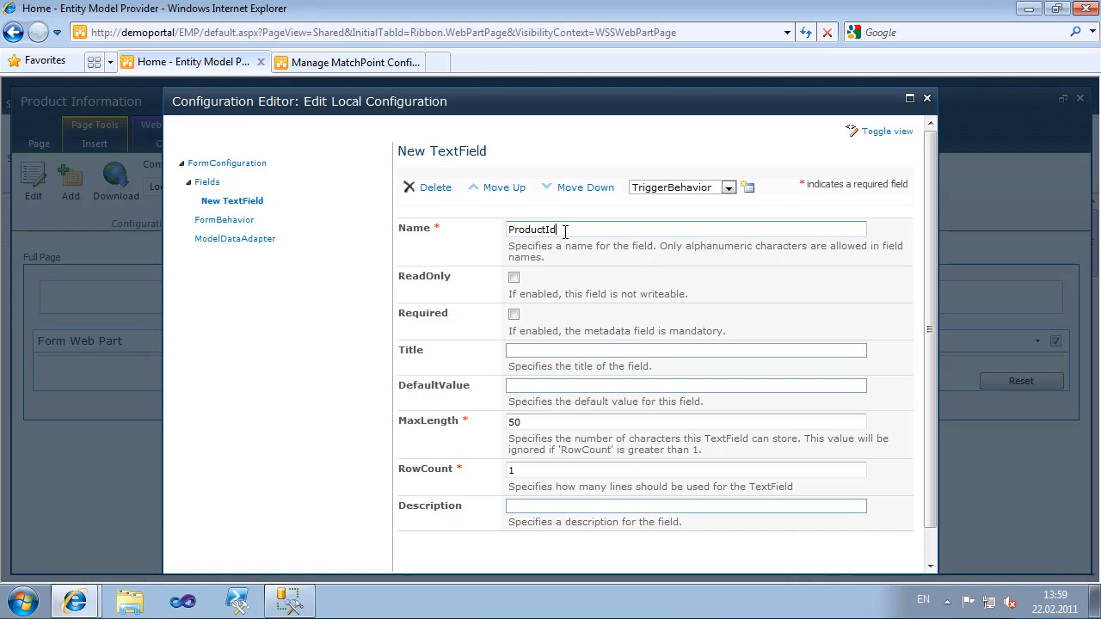
- Add a second TextField named Price to the form's fields
{"action": "left_click", "coordinate": [209, 183]}
{"action": "left_click", "coordinate": [533, 189]}
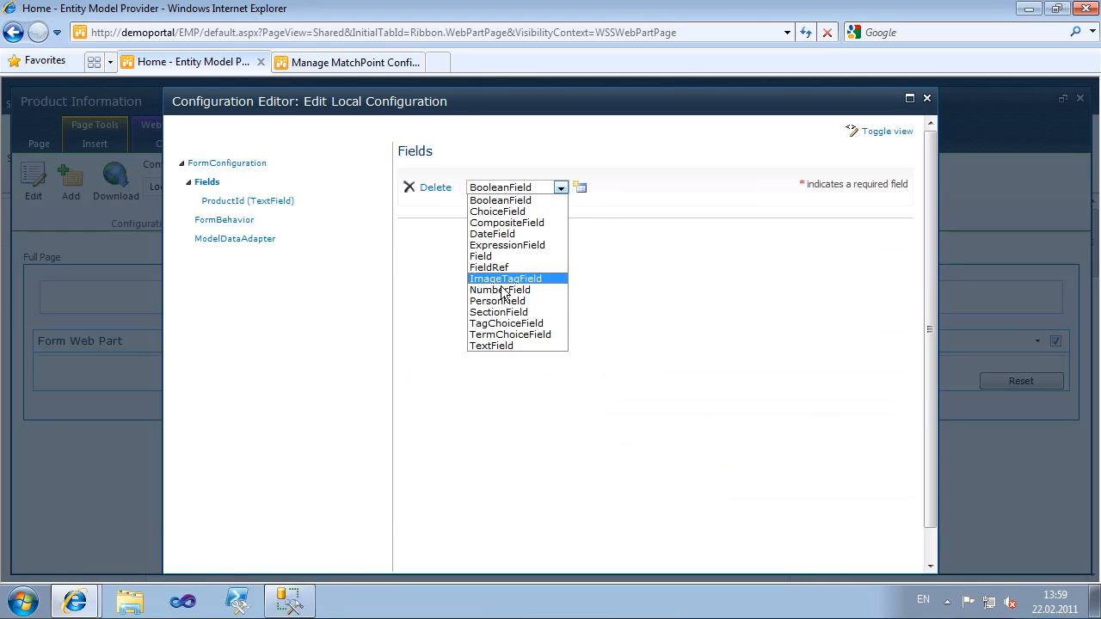
{"action": "left_click", "coordinate": [506, 343]}
{"action": "left_click", "coordinate": [579, 187]}
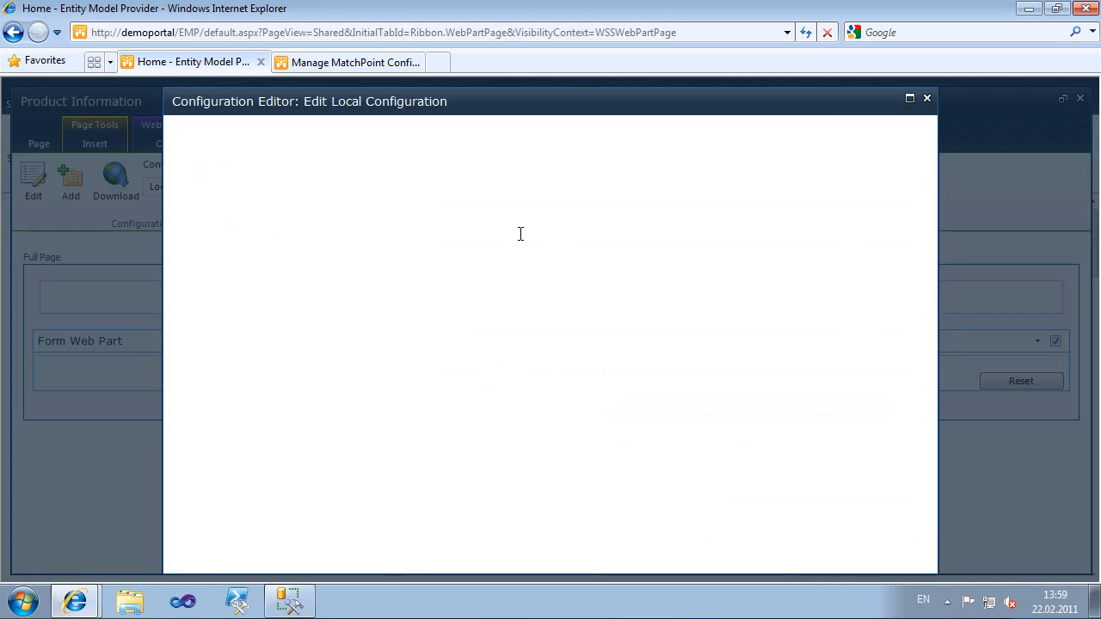
{"action": "type", "text": "Price"}
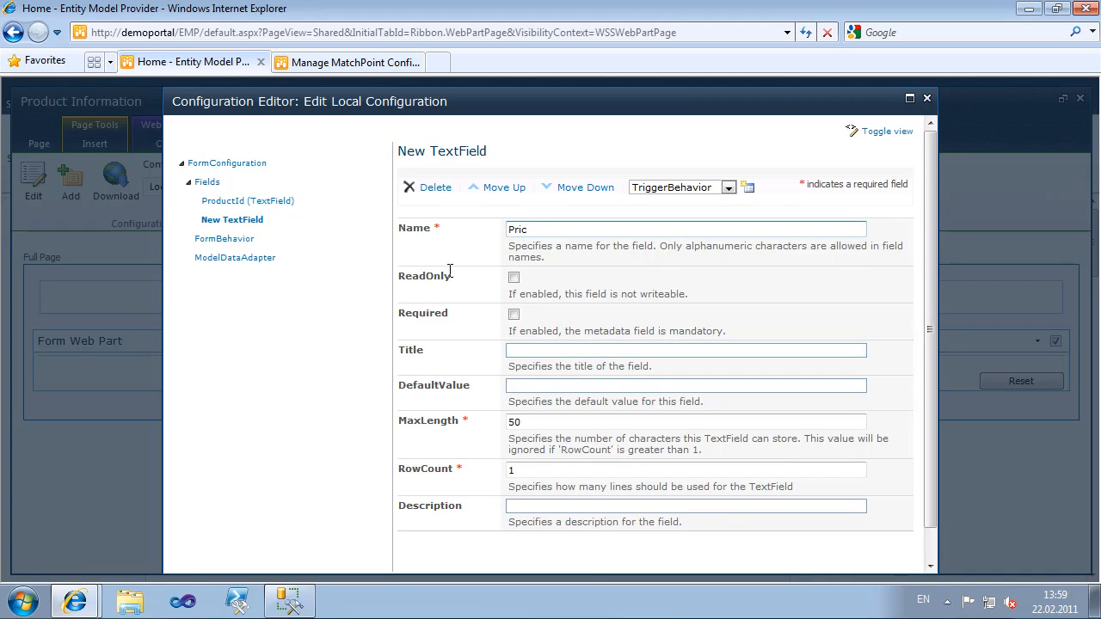
- Add a ChoiceField named Manufacturer to the form's fields
{"action": "left_click", "coordinate": [212, 185]}
{"action": "left_click", "coordinate": [559, 188]}
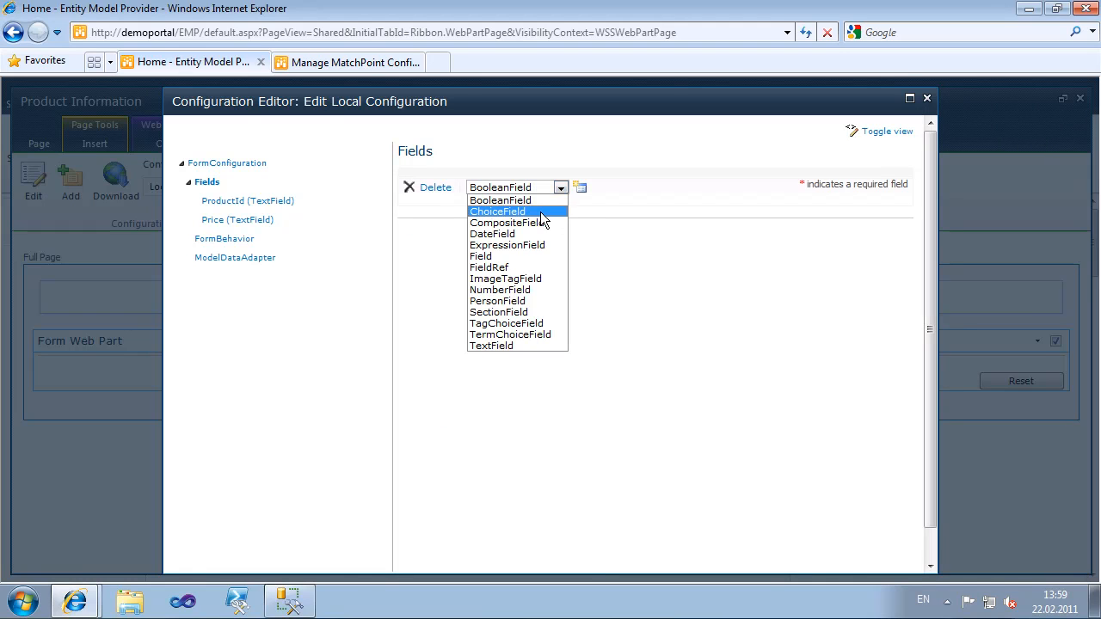
{"action": "left_click", "coordinate": [550, 211]}
{"action": "left_click", "coordinate": [578, 191]}
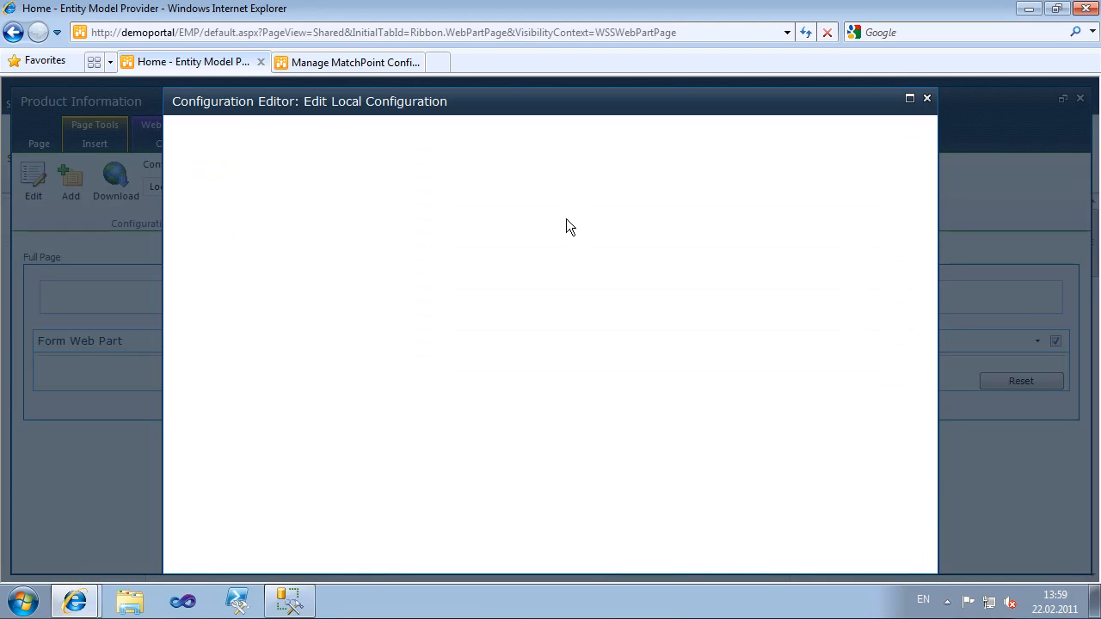
{"action": "type", "text": "Manufacturer"}
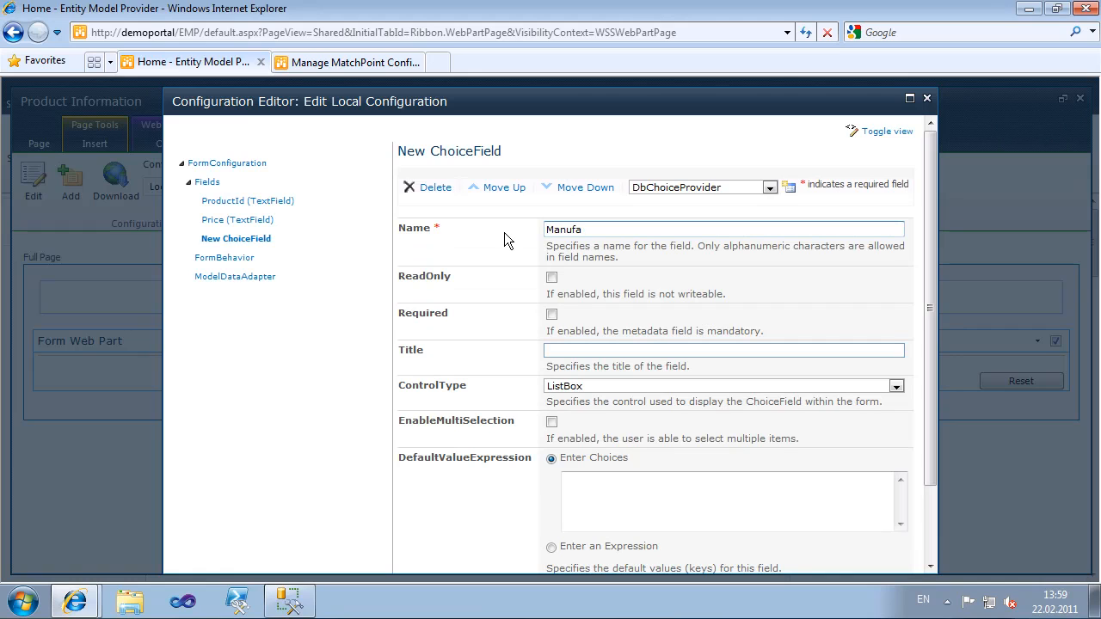
- Add an ExpressionChoiceProvider to the Manufacturer field with the DataSourceExpression Models.ProductManagement.Manufacturer.Rows
{"action": "left_click", "coordinate": [653, 189]}
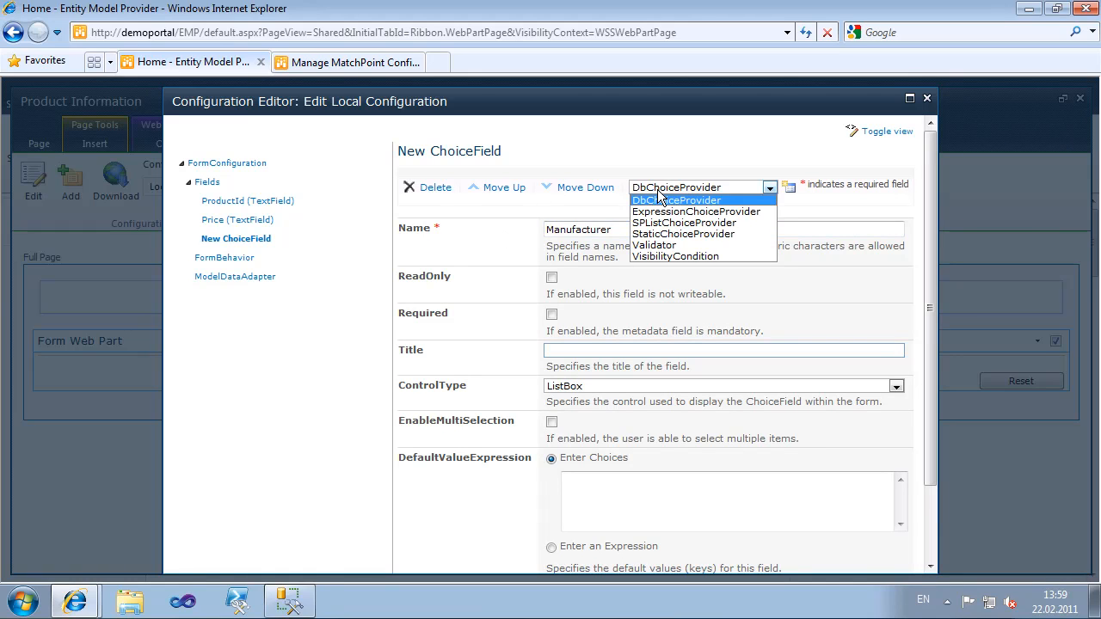
{"action": "left_click", "coordinate": [660, 213]}
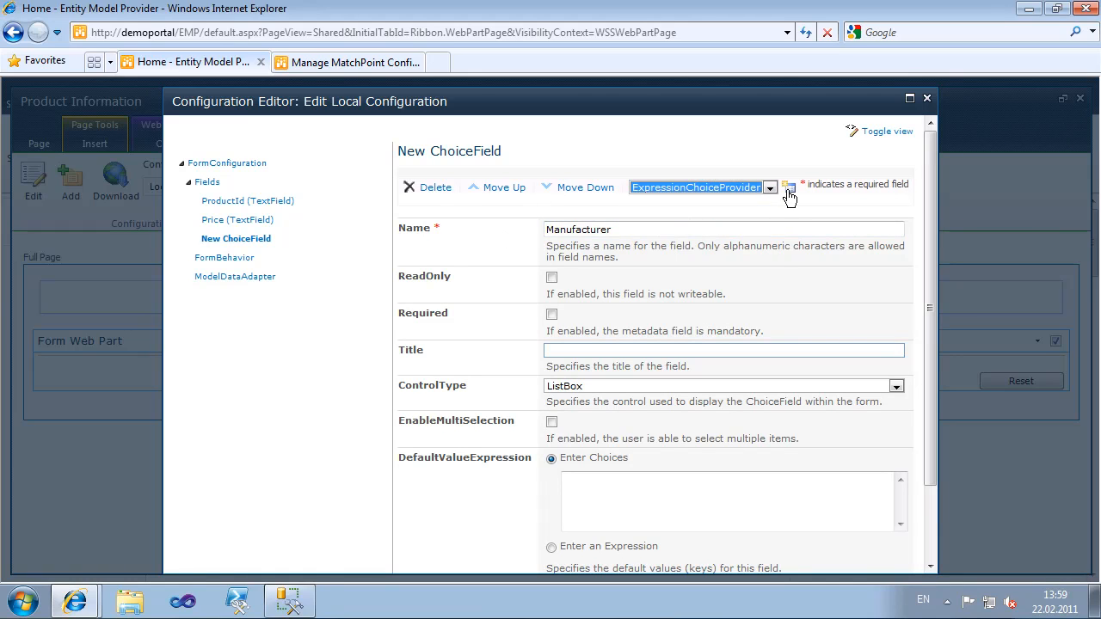
{"action": "left_click", "coordinate": [597, 228]}
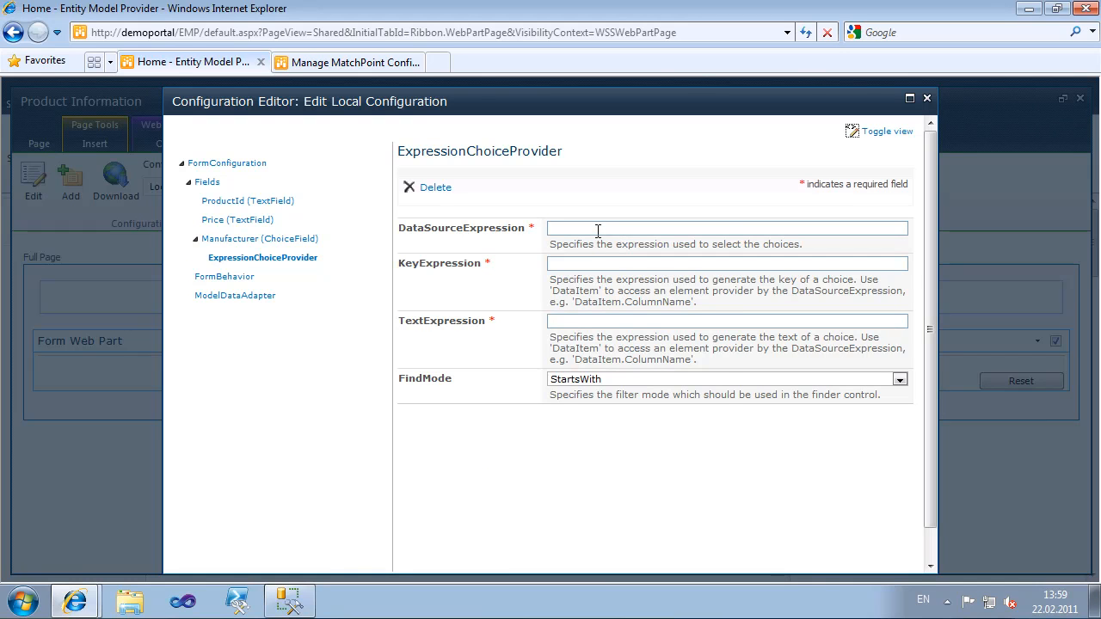
{"action": "type", "text": "Mo"}
{"action": "key", "text": "Return"}
{"action": "key", "text": "Return"}
{"action": "key", "text": "Return"}
{"action": "type", "text": "."}
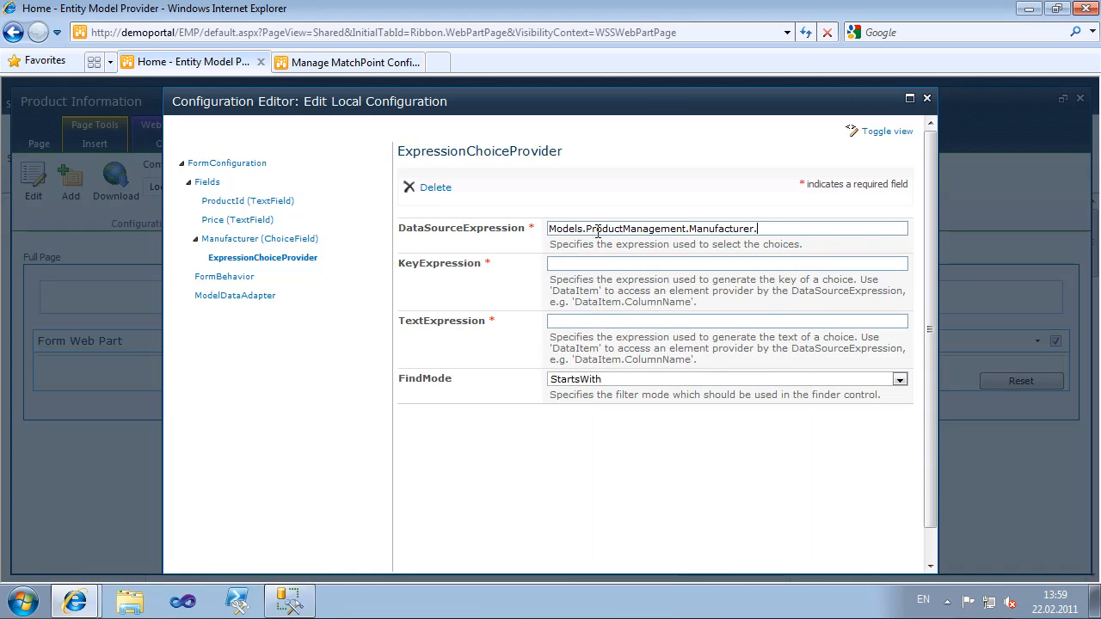
{"action": "type", "text": "R"}
{"action": "key", "text": "Down"}
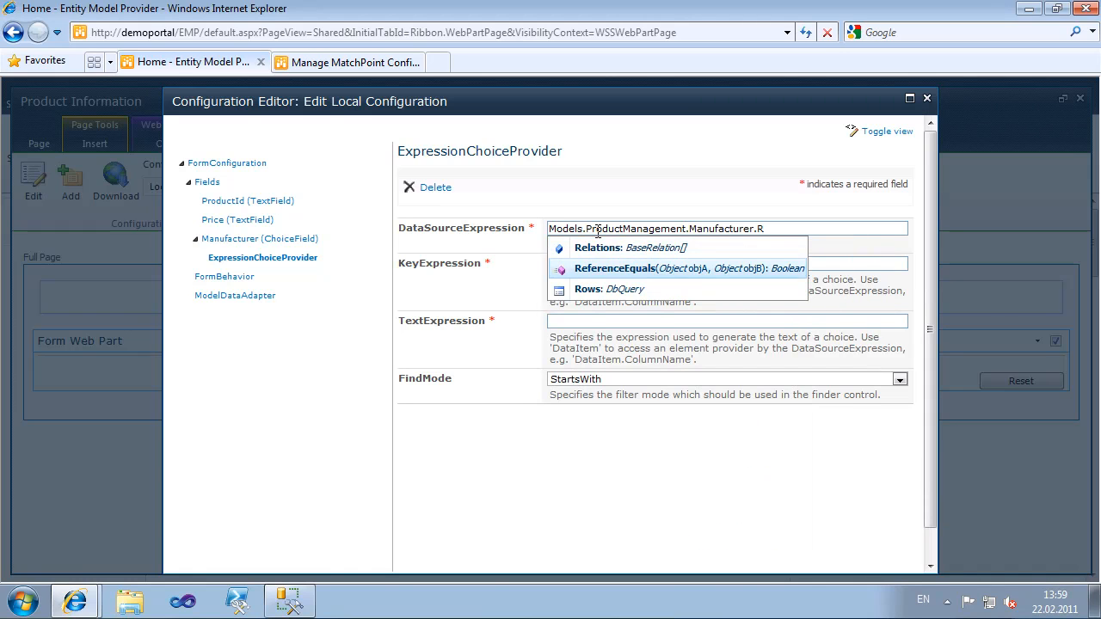
{"action": "key", "text": "Down"}
{"action": "key", "text": "Return"}
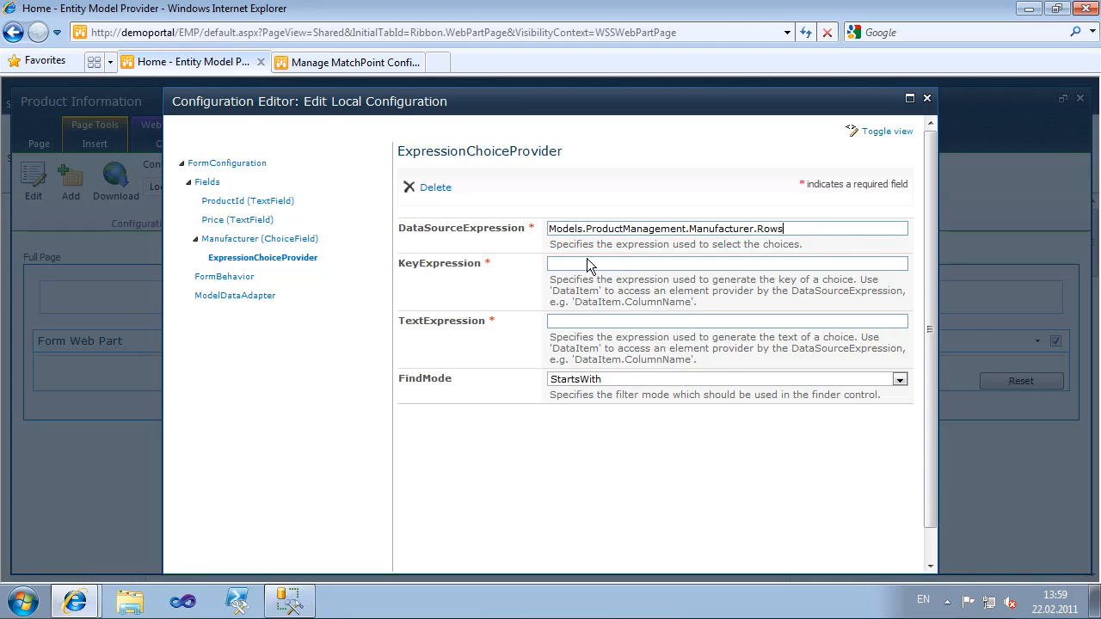
- Set the choice provider's KeyExpression to DataItem.Id and its TextExpression to DataItem.Name
{"action": "left_click", "coordinate": [588, 262]}
{"action": "type", "text": "DataItem.IdDat"}
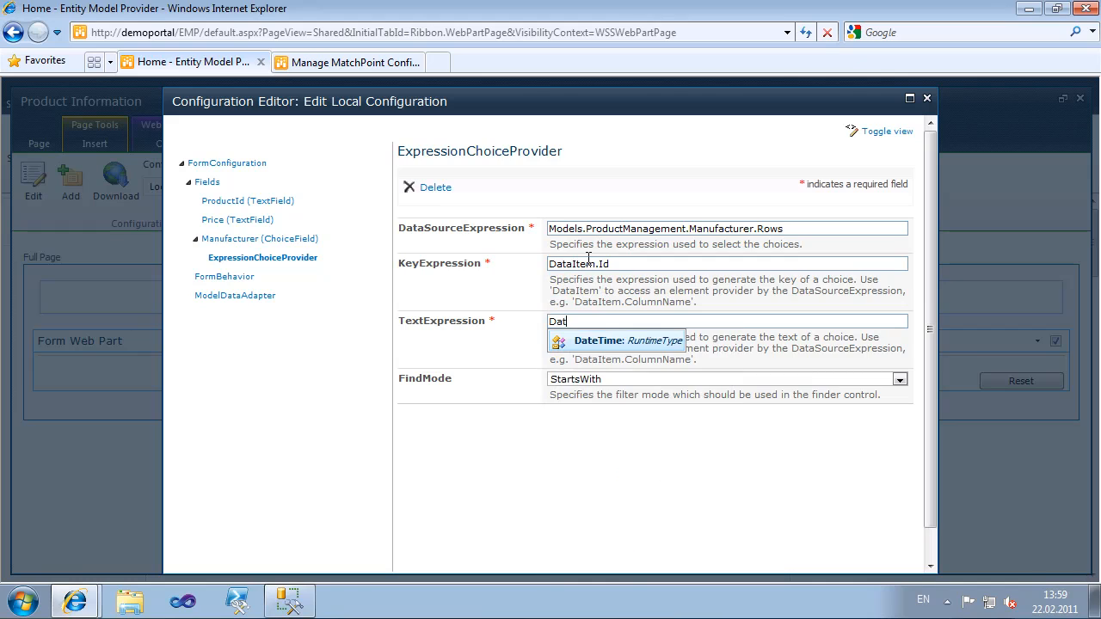
{"action": "type", "text": "aItem.Name"}
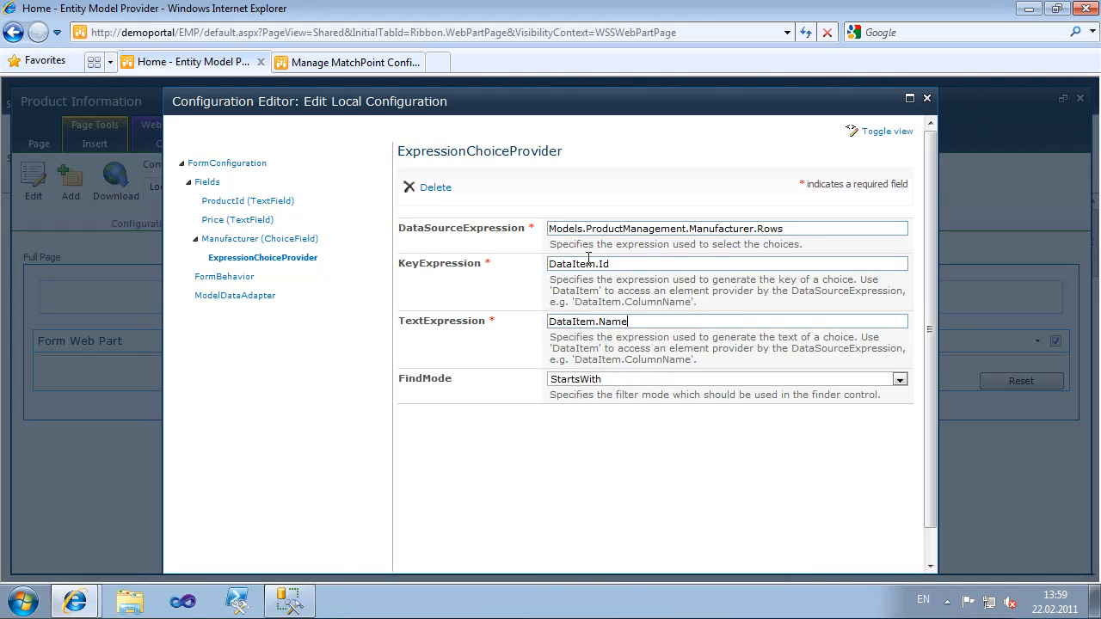
- Save the form's local configuration and stop editing the Product Information page
{"action": "left_click", "coordinate": [931, 544]}
{"action": "left_click", "coordinate": [755, 555]}
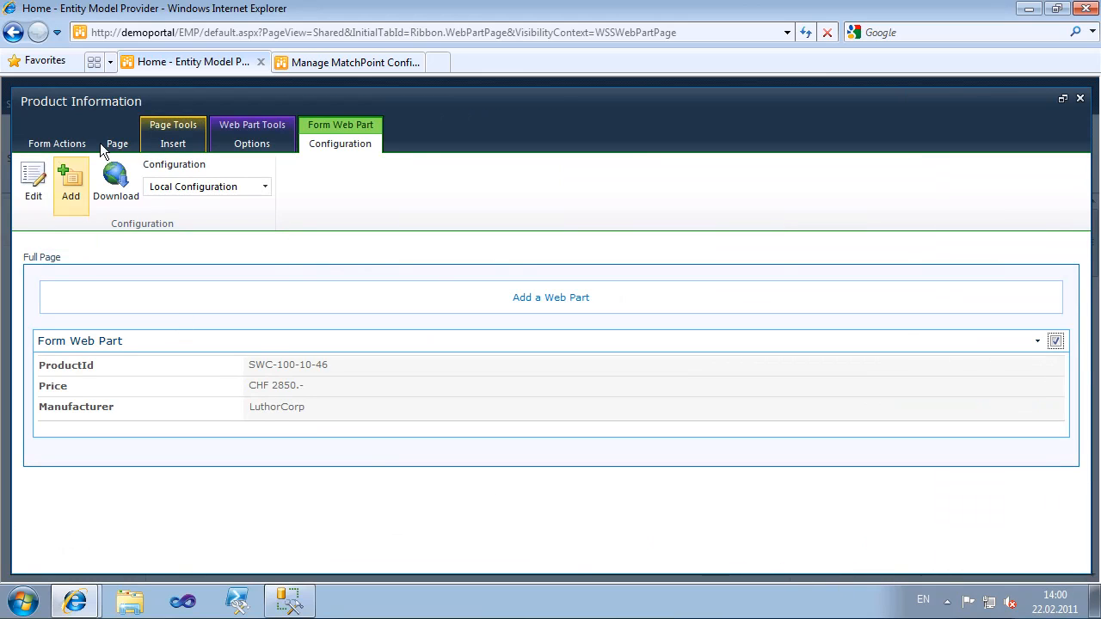
{"action": "left_click", "coordinate": [114, 143]}
{"action": "left_click", "coordinate": [39, 179]}
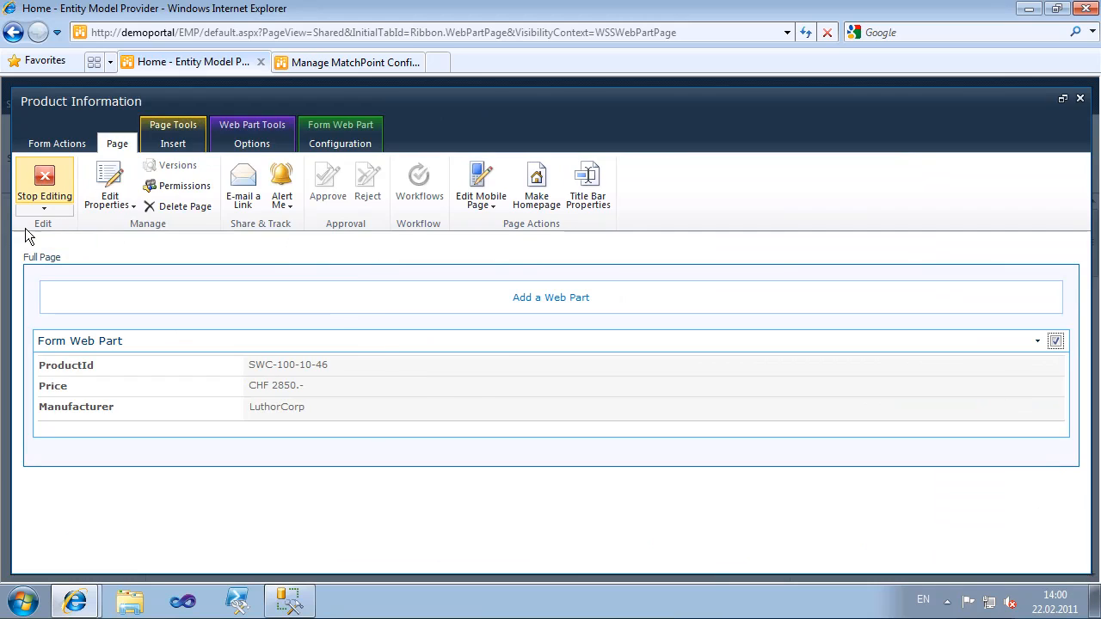
- Put the product form for SWC-100-10-46 into edit mode and open its Manufacturer choices
{"action": "left_click", "coordinate": [367, 242]}
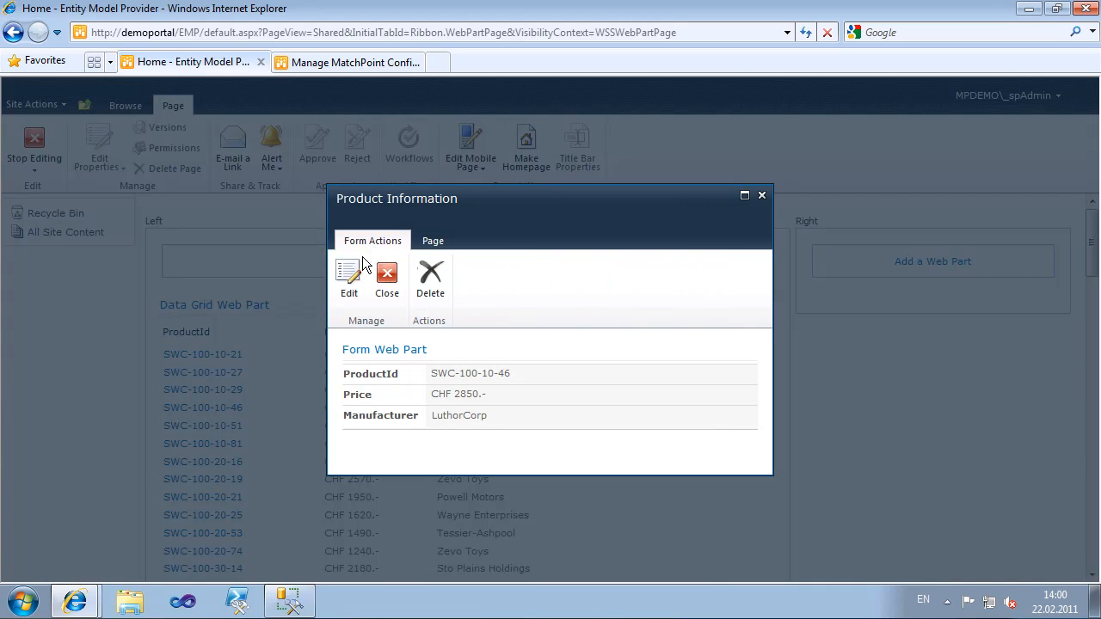
{"action": "left_click", "coordinate": [350, 277]}
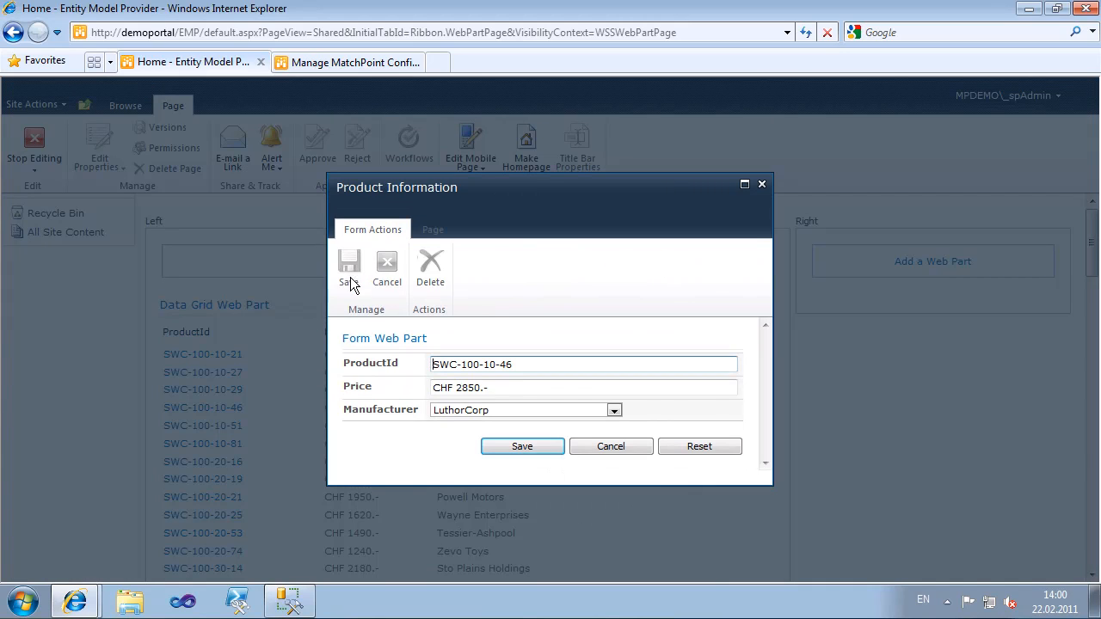
{"action": "left_click", "coordinate": [615, 411]}
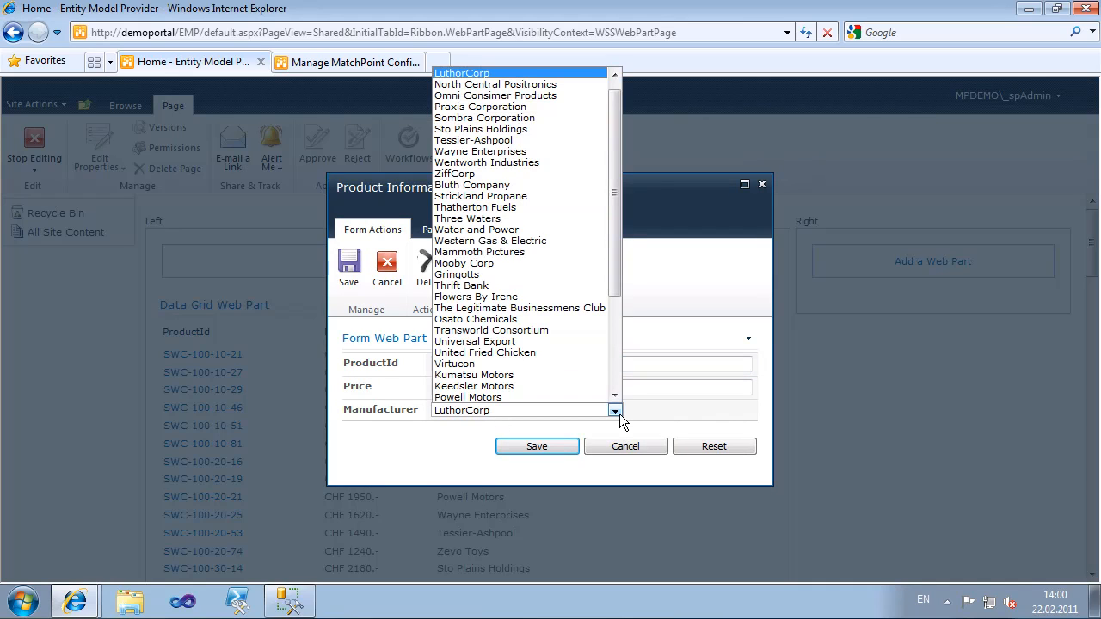